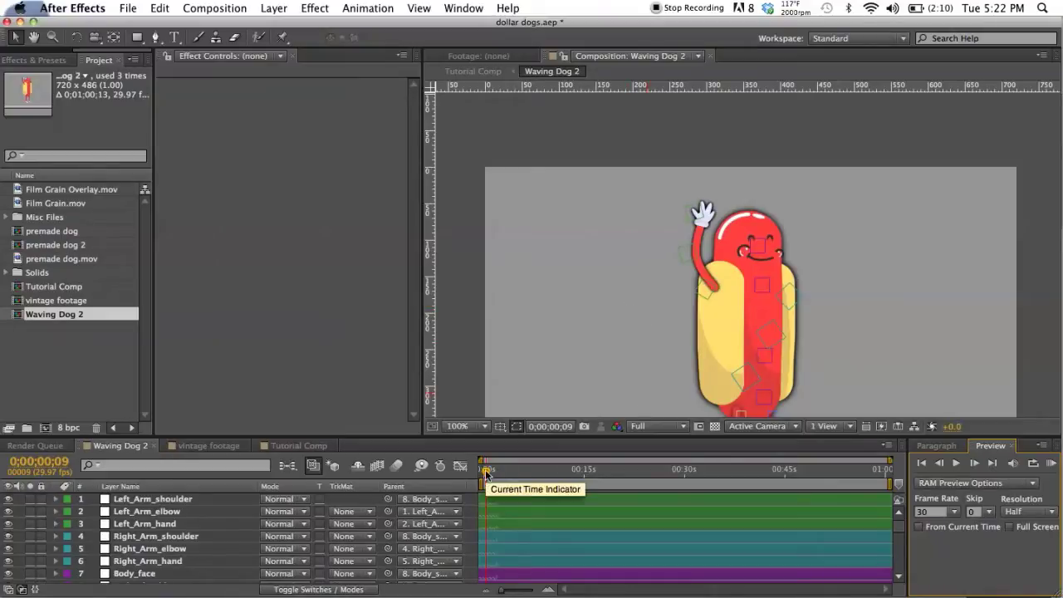
Preview the waving hot dog animation, stop it, and return to its start.
{"action": "left_click", "coordinate": [1050, 465]}
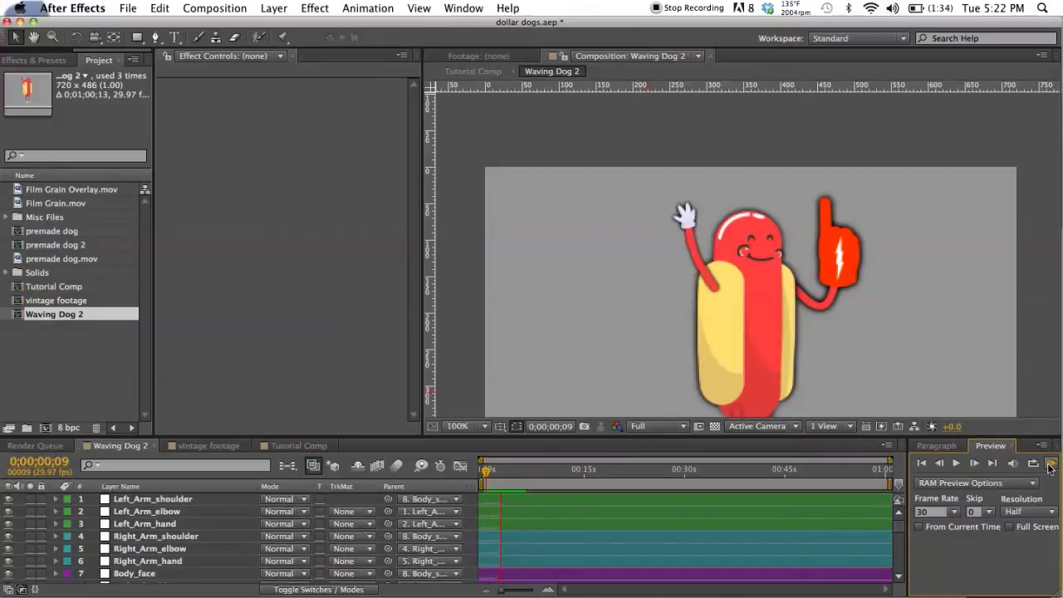
{"action": "left_click", "coordinate": [1051, 467]}
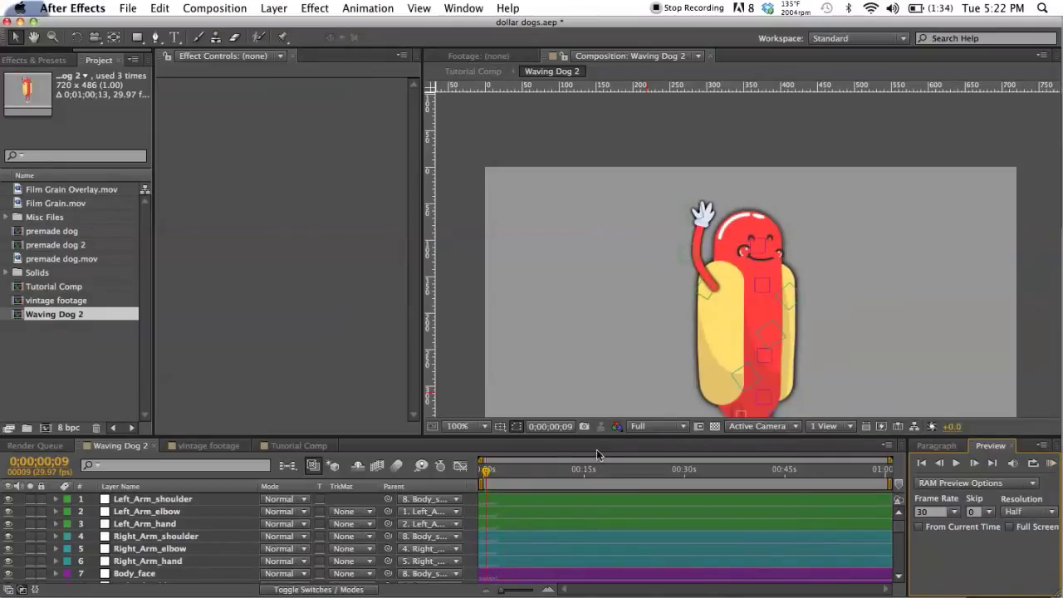
{"action": "mouse_move", "coordinate": [485, 470]}
{"action": "left_mouse_down"}
{"action": "mouse_move", "coordinate": [501, 475]}
{"action": "mouse_move", "coordinate": [494, 473]}
{"action": "left_mouse_up"}
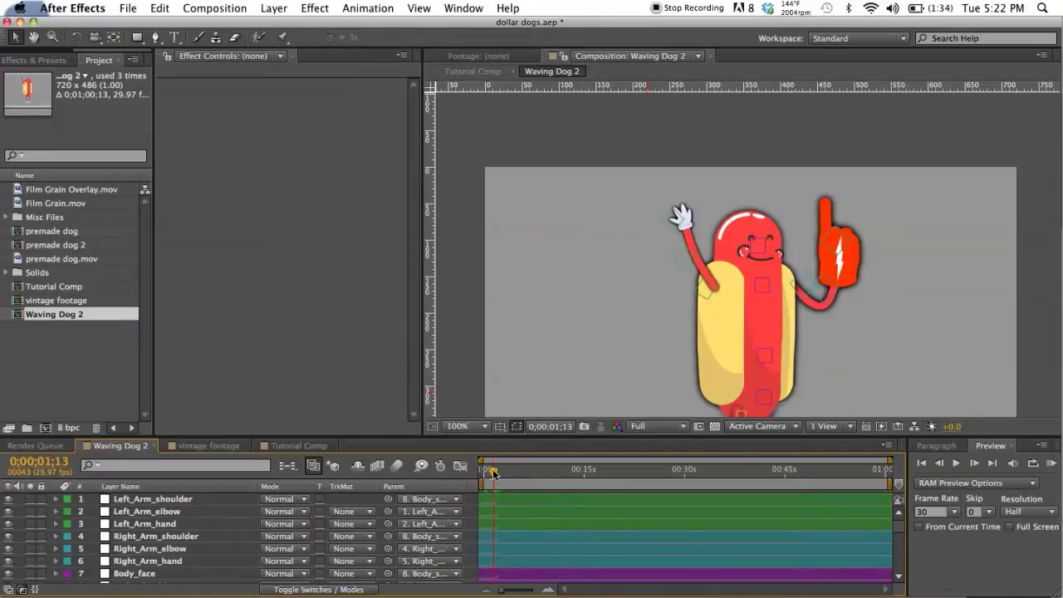
Play Final.mov in QuickTime, scrub back and pause, then minimize it to reveal YouTube.
{"action": "left_click", "coordinate": [110, 593]}
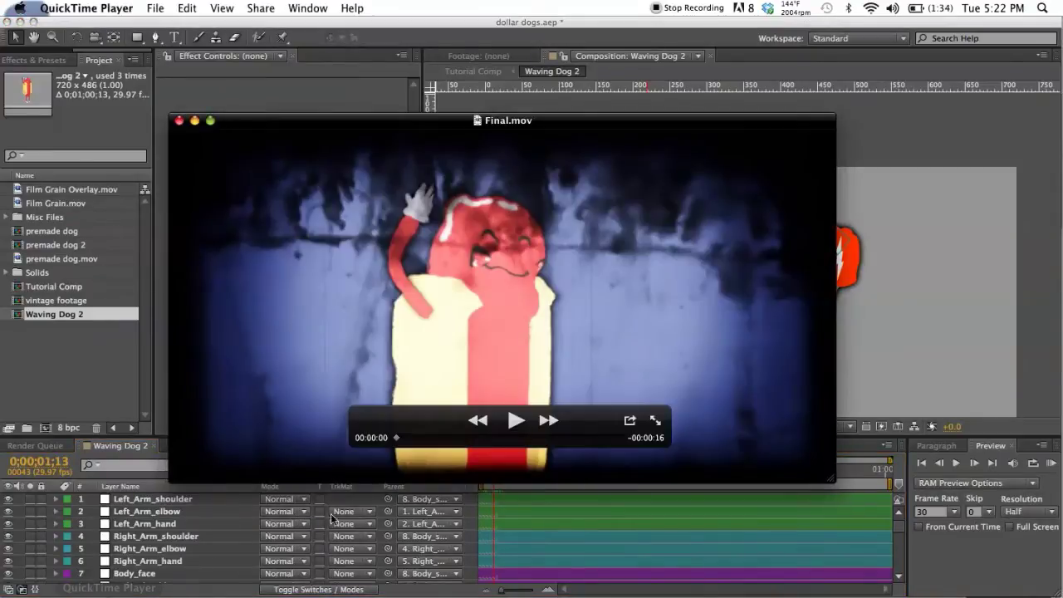
{"action": "left_click", "coordinate": [512, 425]}
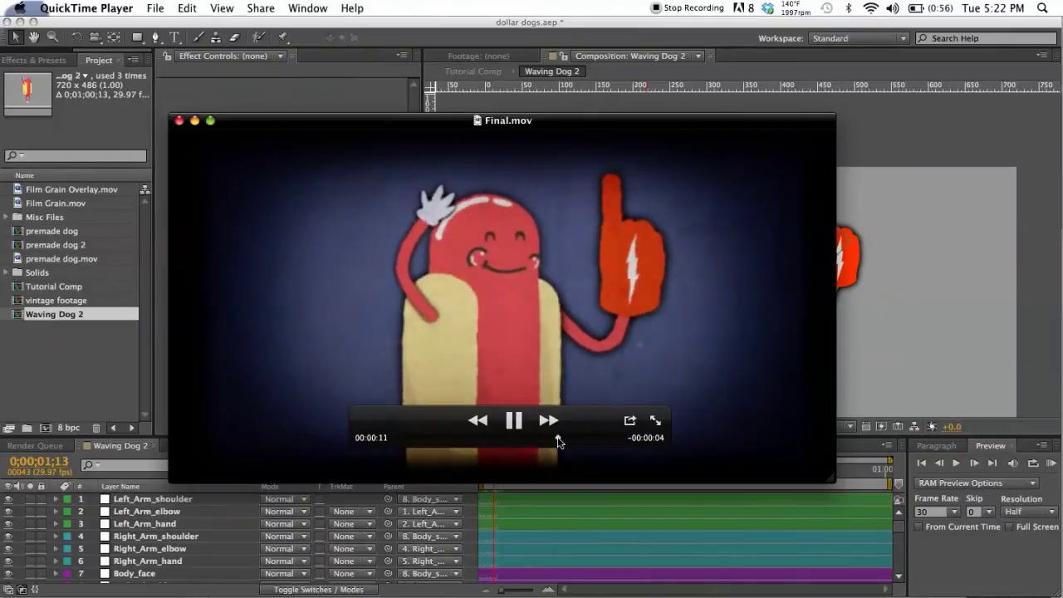
{"action": "left_click_drag", "start_coordinate": [557, 441], "coordinate": [462, 444]}
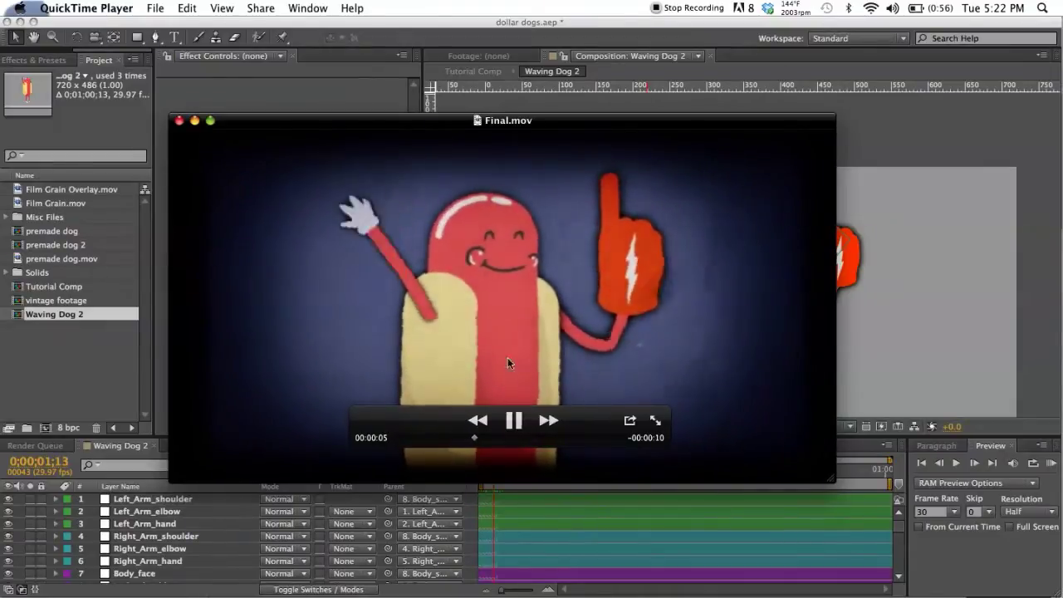
{"action": "key", "text": "space"}
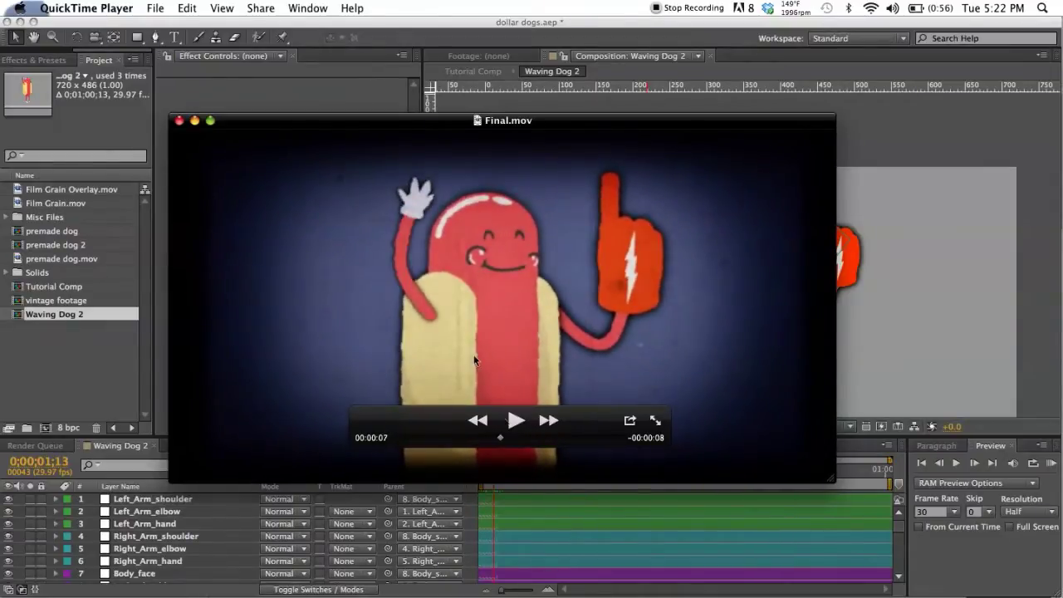
{"action": "left_click", "coordinate": [195, 121]}
{"action": "key", "text": "super+Tab"}
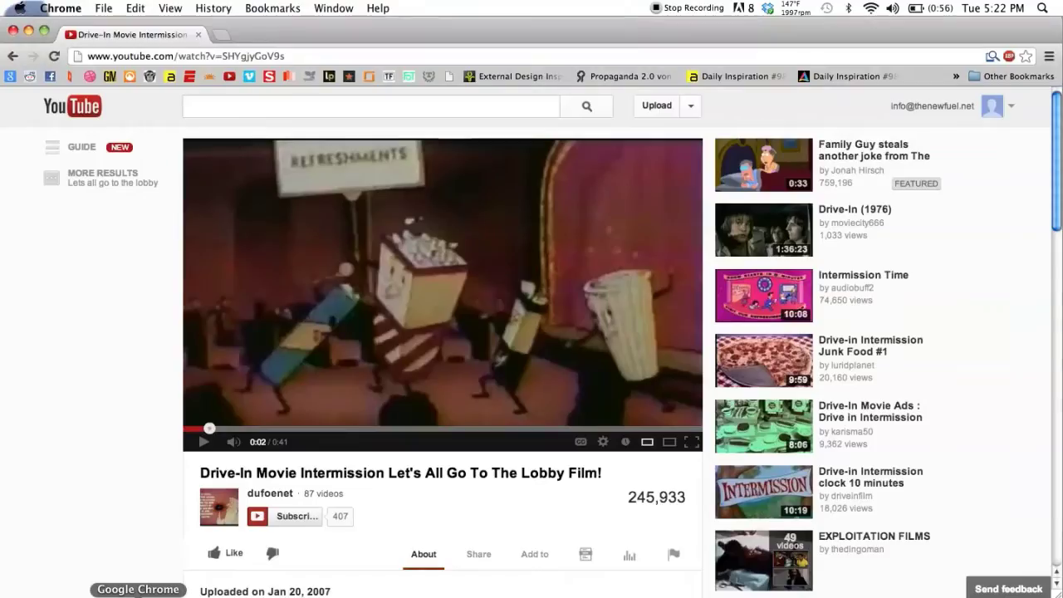
Play the Let's All Go To The Lobby film, pause at 0:08, and minimize Chrome.
{"action": "left_click", "coordinate": [201, 442]}
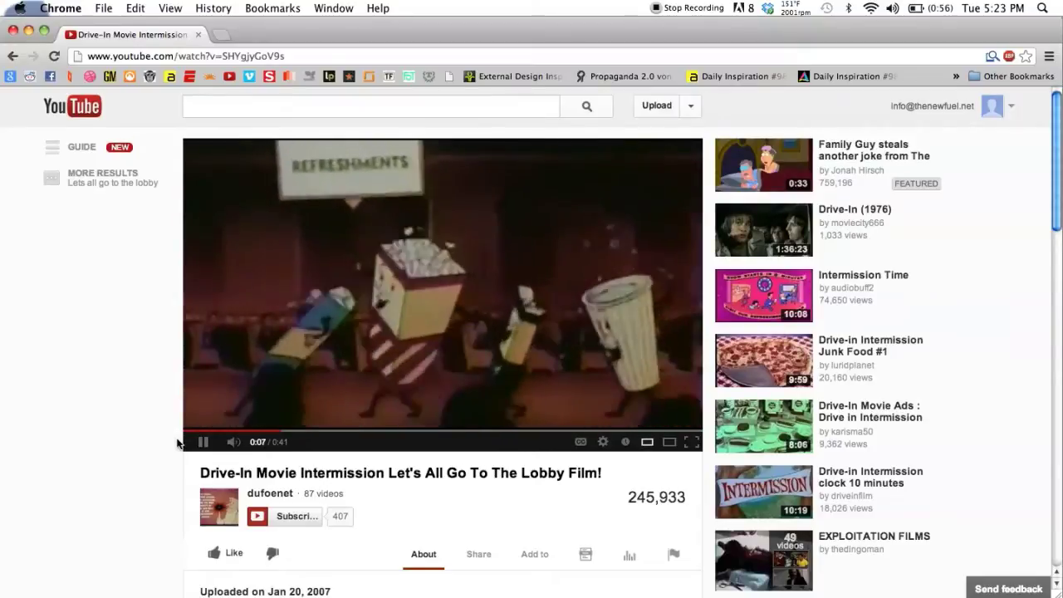
{"action": "left_click", "coordinate": [203, 442]}
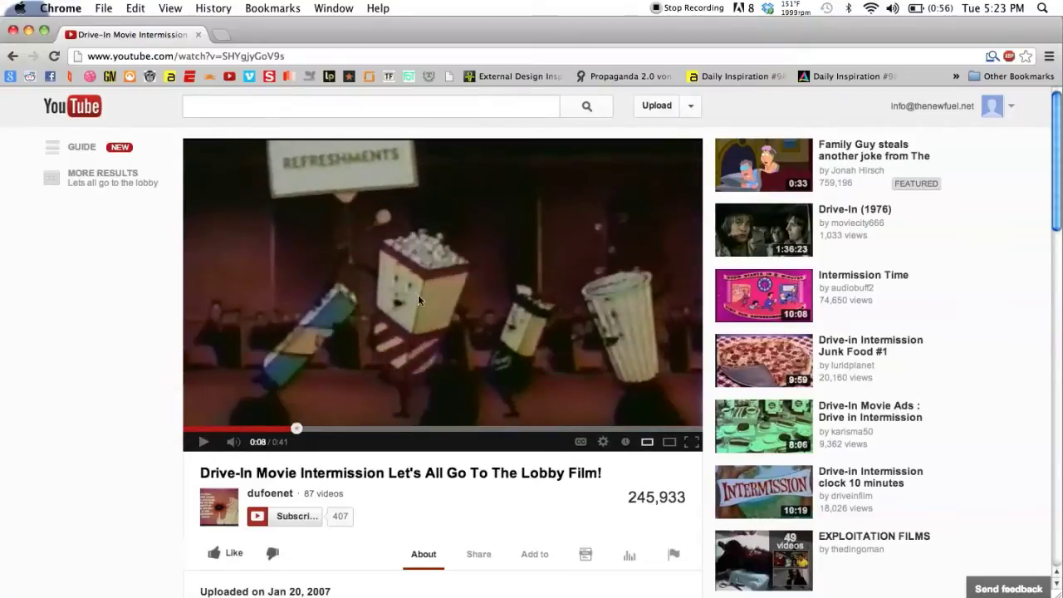
{"action": "left_click", "coordinate": [28, 32]}
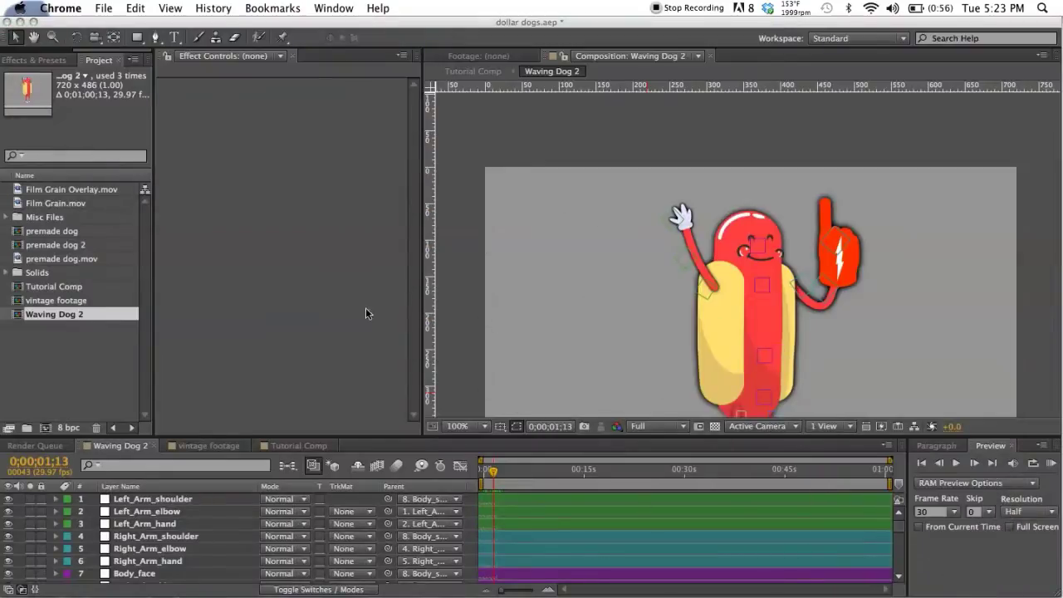
{"action": "left_click", "coordinate": [492, 474]}
{"action": "mouse_move", "coordinate": [496, 473]}
{"action": "left_mouse_down"}
{"action": "mouse_move", "coordinate": [506, 474]}
{"action": "mouse_move", "coordinate": [487, 473]}
{"action": "mouse_move", "coordinate": [499, 475]}
{"action": "left_mouse_up"}
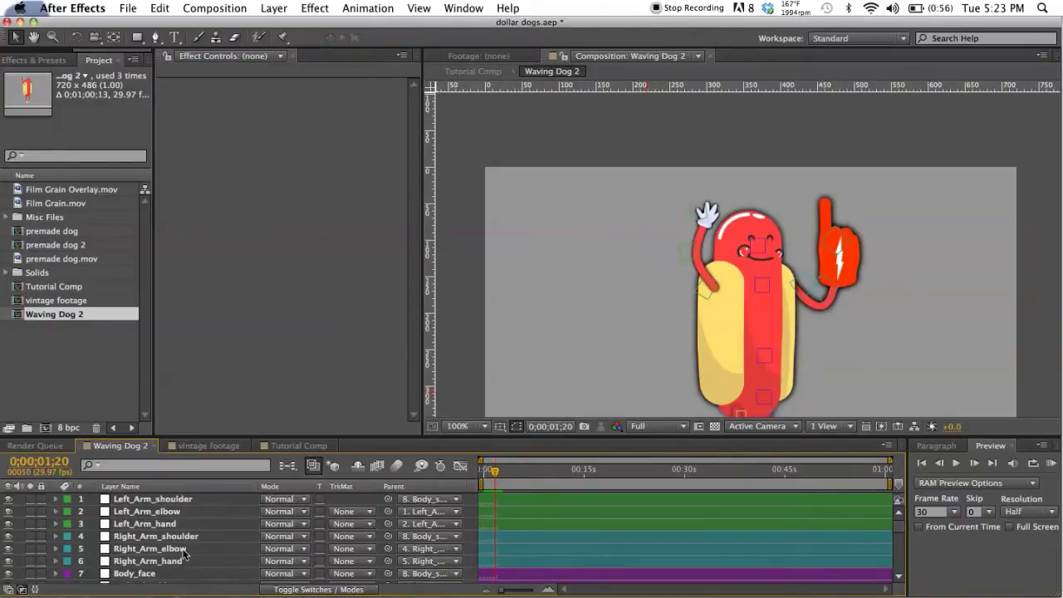
{"action": "scroll", "coordinate": [151, 519], "scroll_direction": "down", "scroll_amount": 5}
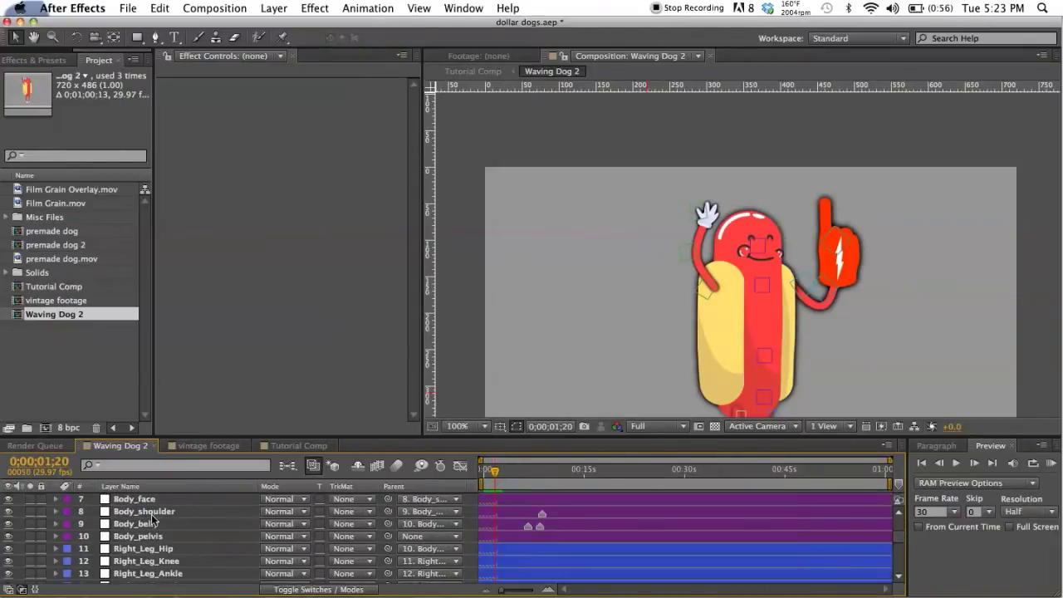
{"action": "scroll", "coordinate": [152, 514], "scroll_direction": "down", "scroll_amount": 5}
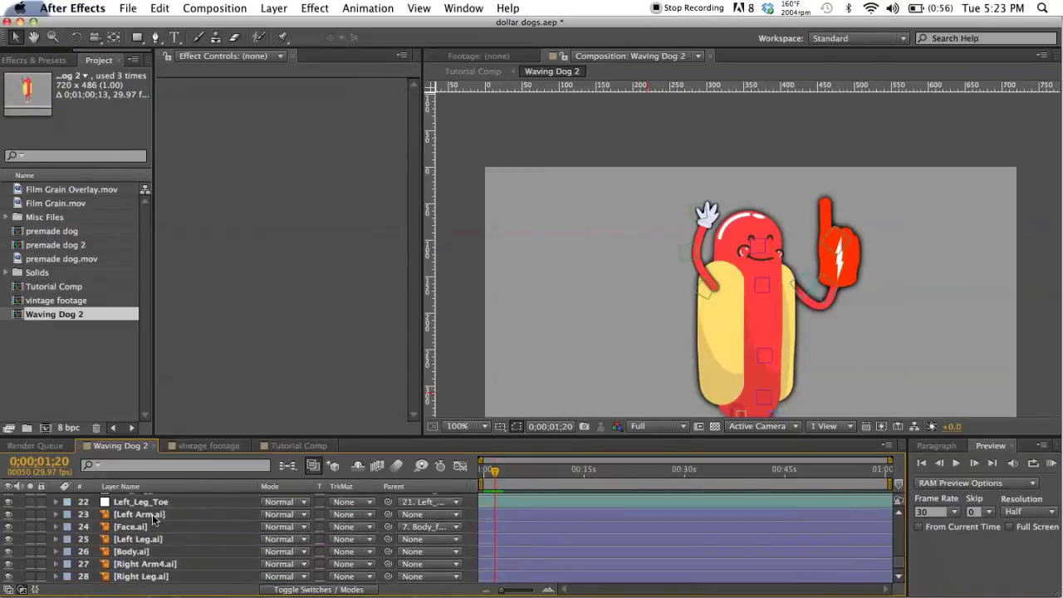
{"action": "scroll", "coordinate": [165, 540], "scroll_direction": "up", "scroll_amount": 2}
{"action": "scroll", "coordinate": [165, 540], "scroll_direction": "up", "scroll_amount": 8}
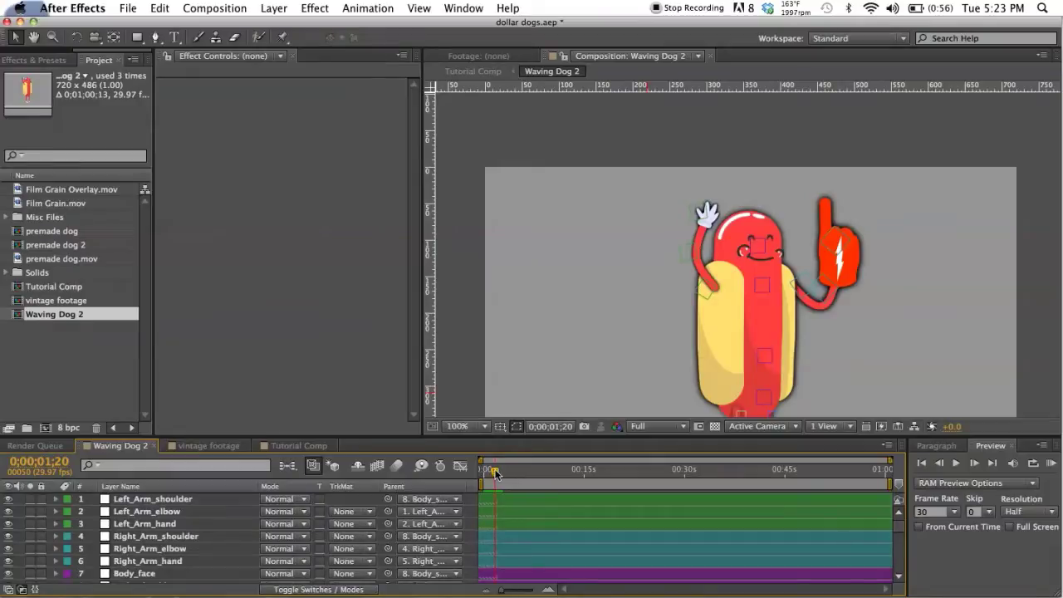
{"action": "left_click_drag", "start_coordinate": [495, 472], "coordinate": [493, 473]}
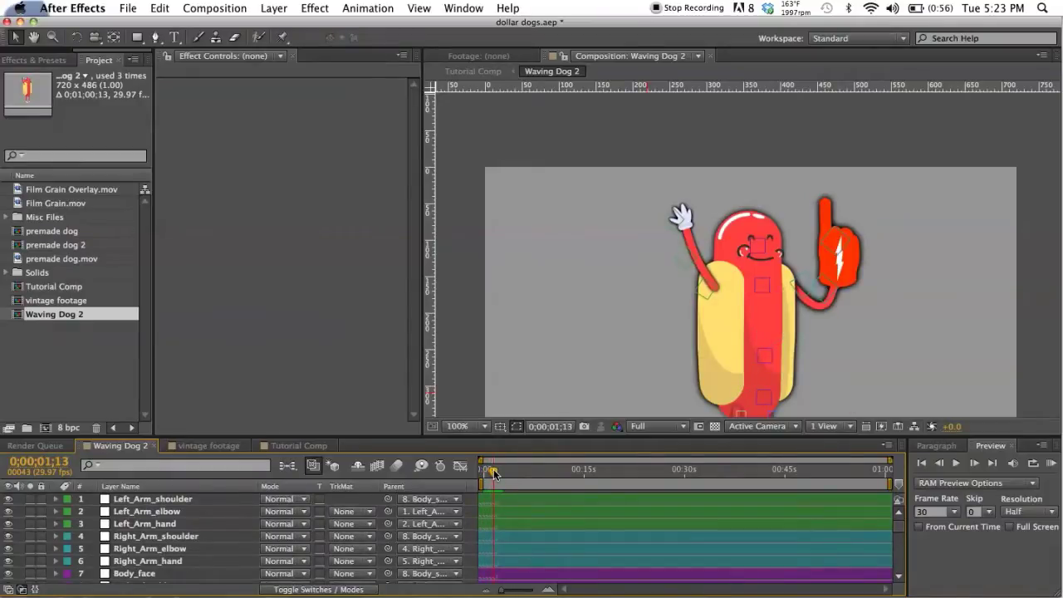
Add a Medium Gray-Blue solid to Tutorial Comp beneath Waving Dog 2, then view vintage footage.
{"action": "left_click", "coordinate": [299, 446]}
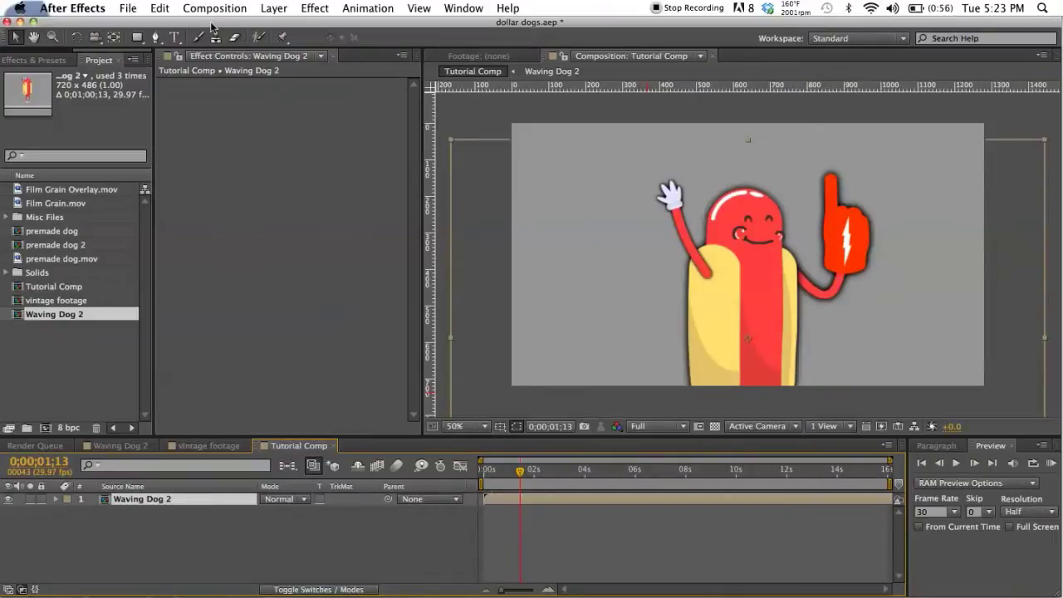
{"action": "left_click", "coordinate": [274, 9]}
{"action": "mouse_move", "coordinate": [332, 26]}
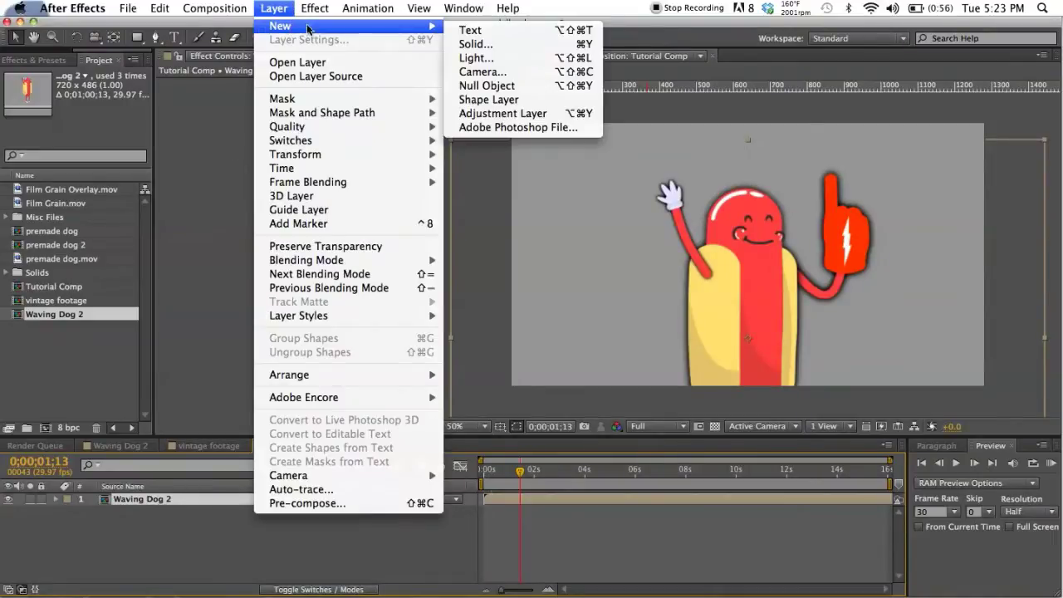
{"action": "left_click", "coordinate": [540, 45]}
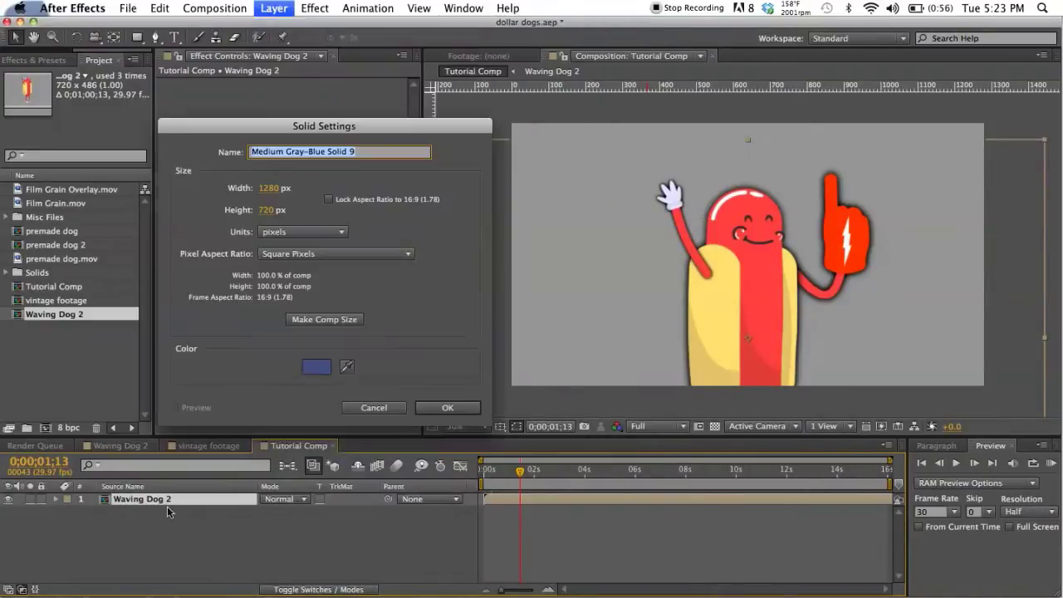
{"action": "left_click", "coordinate": [447, 408]}
{"action": "left_click_drag", "start_coordinate": [193, 498], "coordinate": [194, 517]}
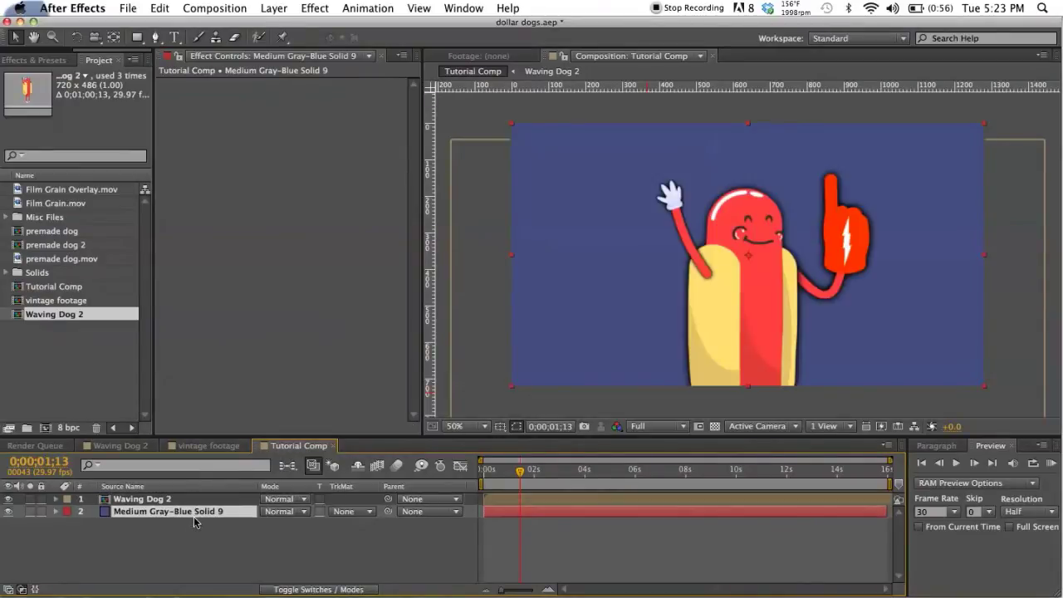
{"action": "left_click", "coordinate": [239, 447]}
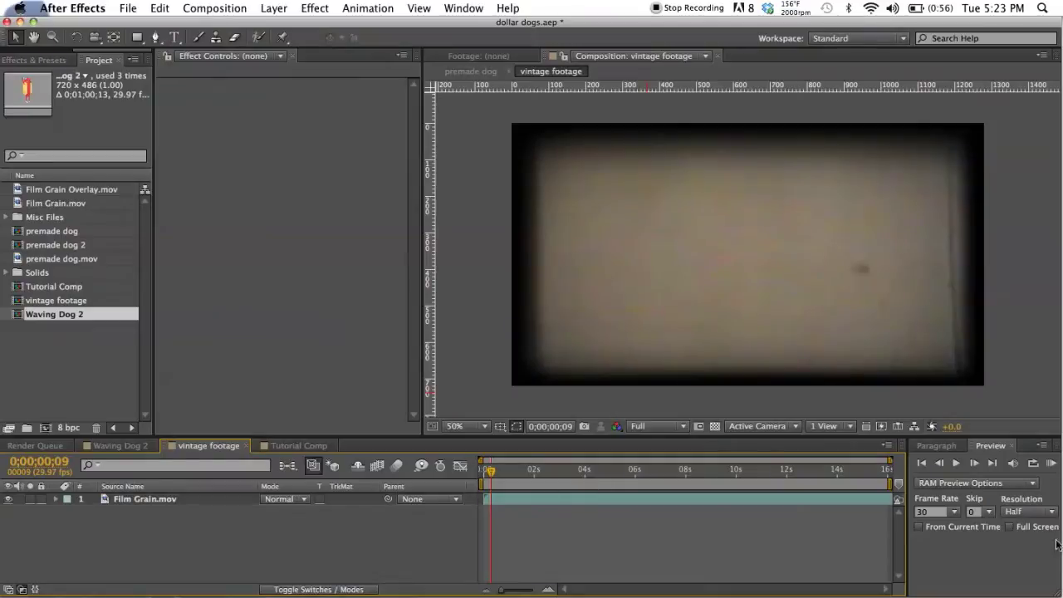
Preview the vintage footage comp, then drag it into Tutorial Comp as the top layer.
{"action": "left_click", "coordinate": [1052, 464]}
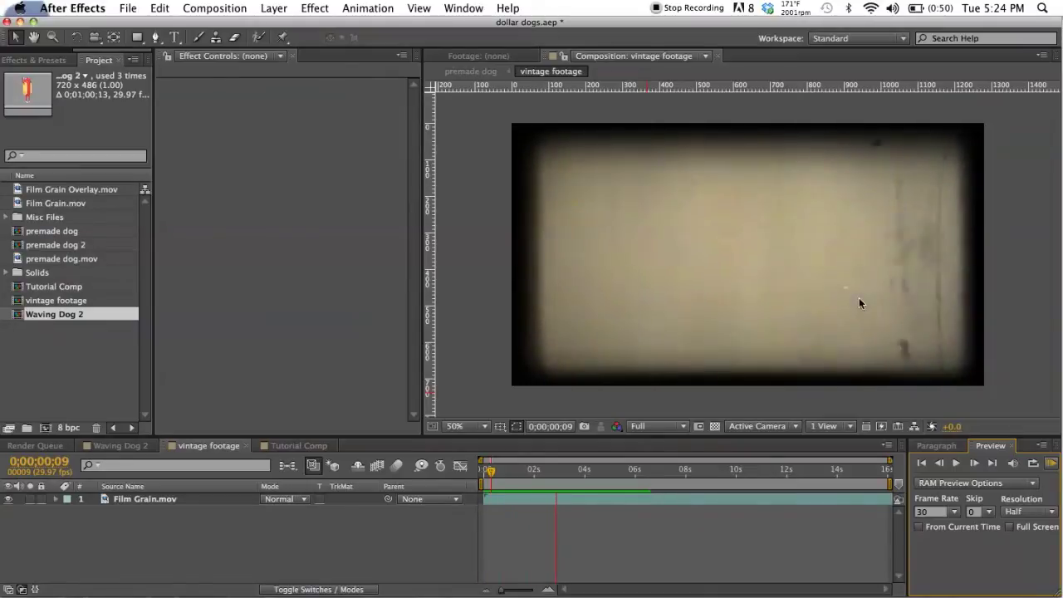
{"action": "left_click", "coordinate": [281, 449]}
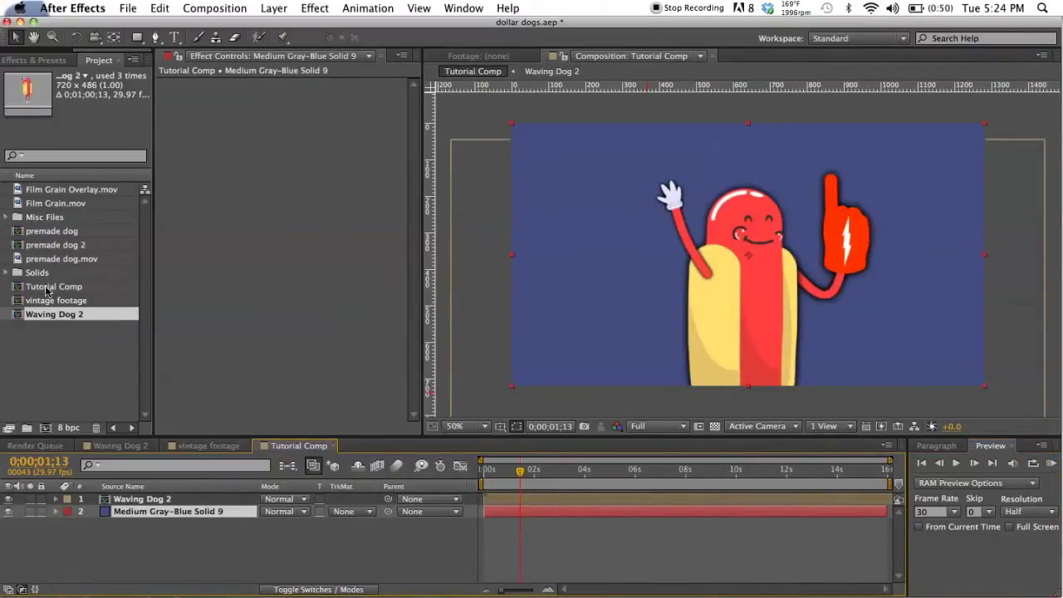
{"action": "left_click_drag", "start_coordinate": [46, 305], "coordinate": [126, 499]}
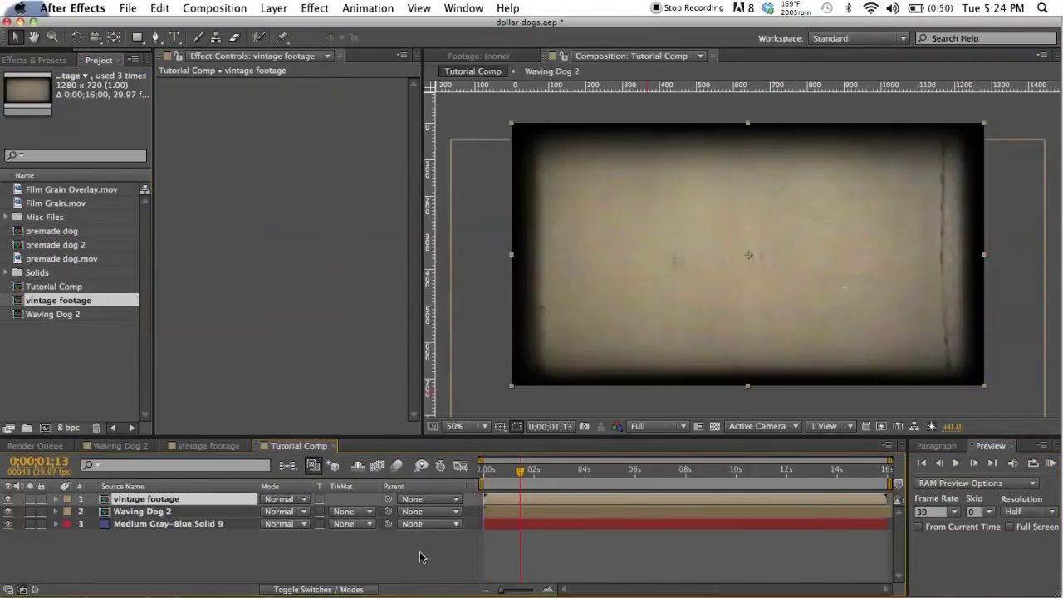
Apply the Tint effect to the vintage footage layer and set its blend mode to Multiply.
{"action": "key", "text": "super+5"}
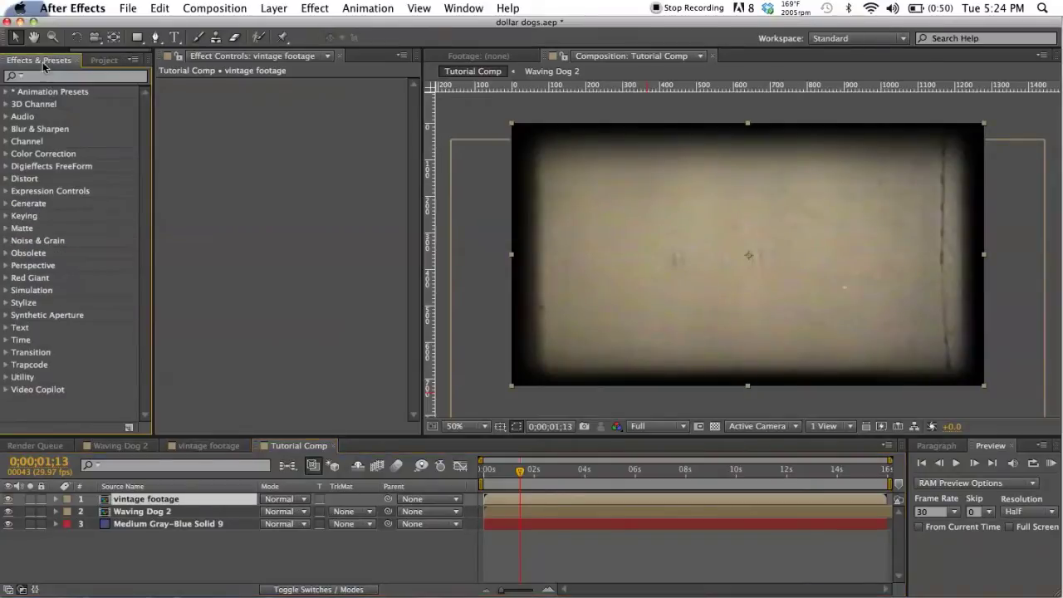
{"action": "type", "text": "tint"}
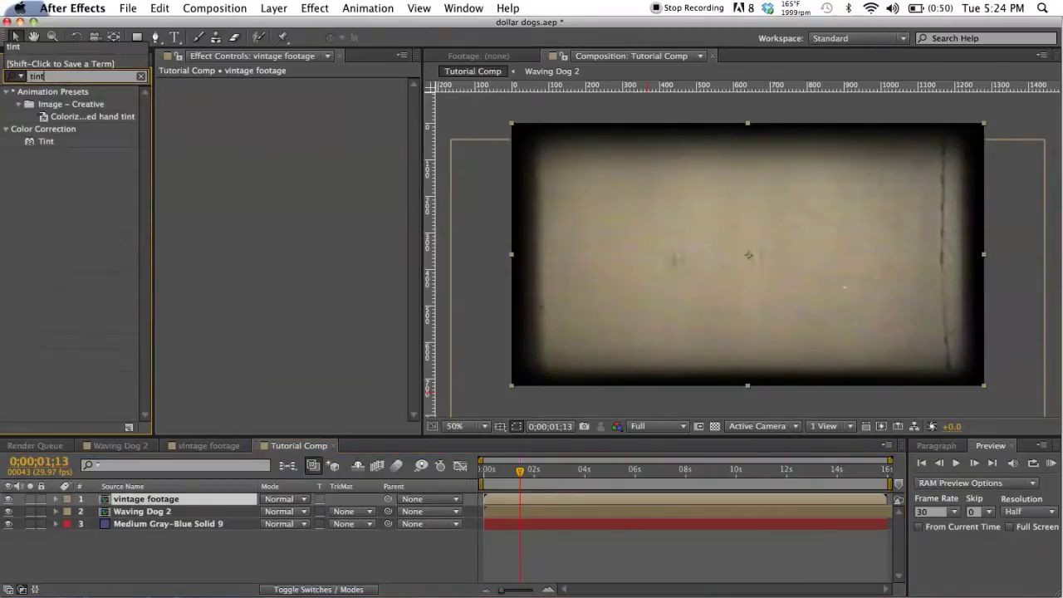
{"action": "left_click_drag", "start_coordinate": [48, 143], "coordinate": [240, 163]}
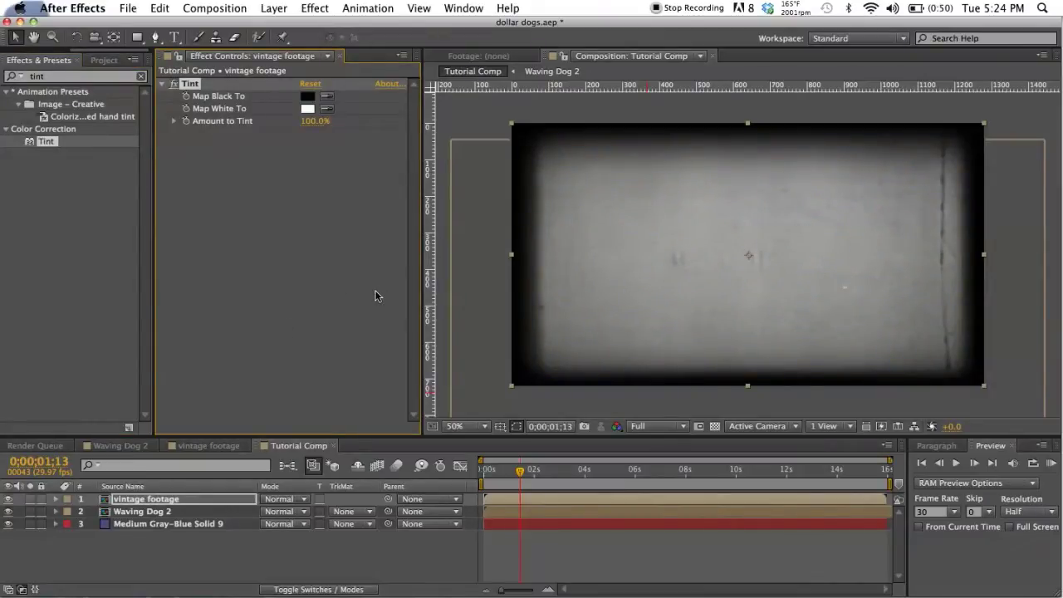
{"action": "left_click", "coordinate": [298, 501]}
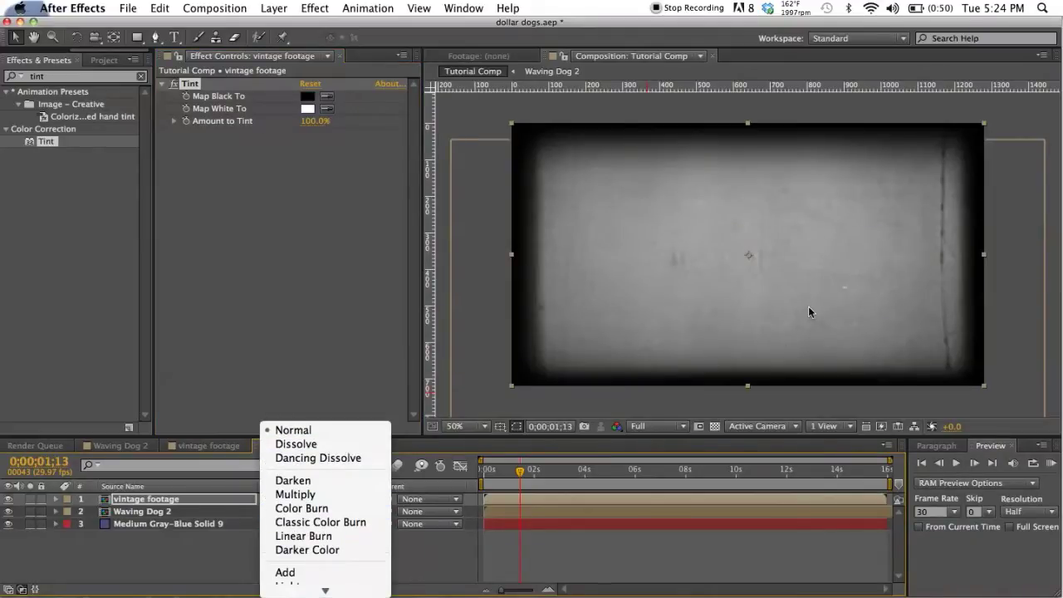
{"action": "left_click", "coordinate": [306, 495]}
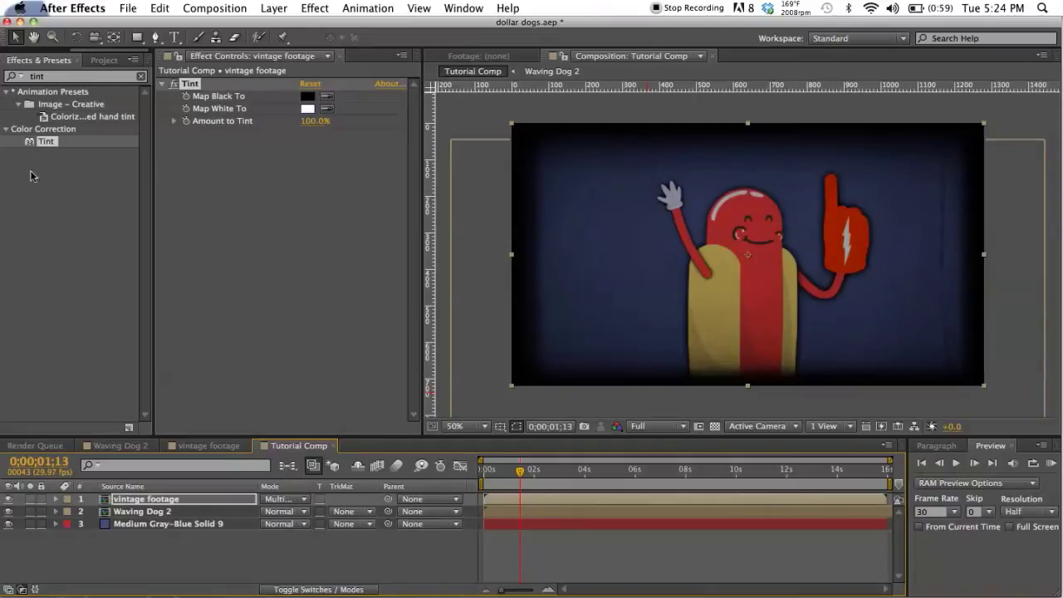
Add Film Grain Overlay.mov to Tutorial Comp, check it solo, and blend it with Soft Light.
{"action": "left_click", "coordinate": [106, 60]}
{"action": "left_click", "coordinate": [83, 193]}
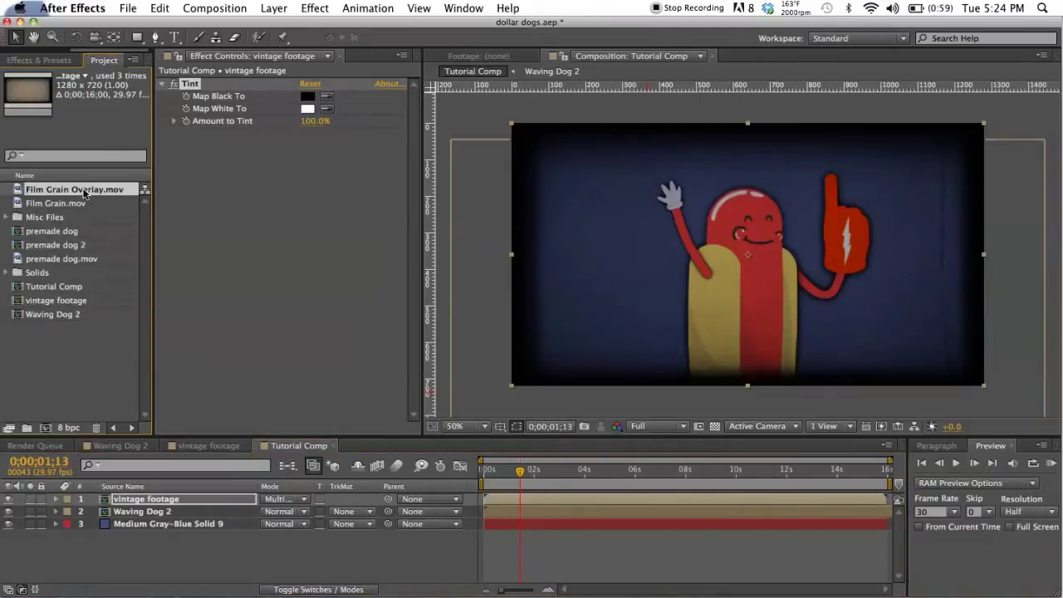
{"action": "left_click_drag", "start_coordinate": [83, 193], "coordinate": [166, 508]}
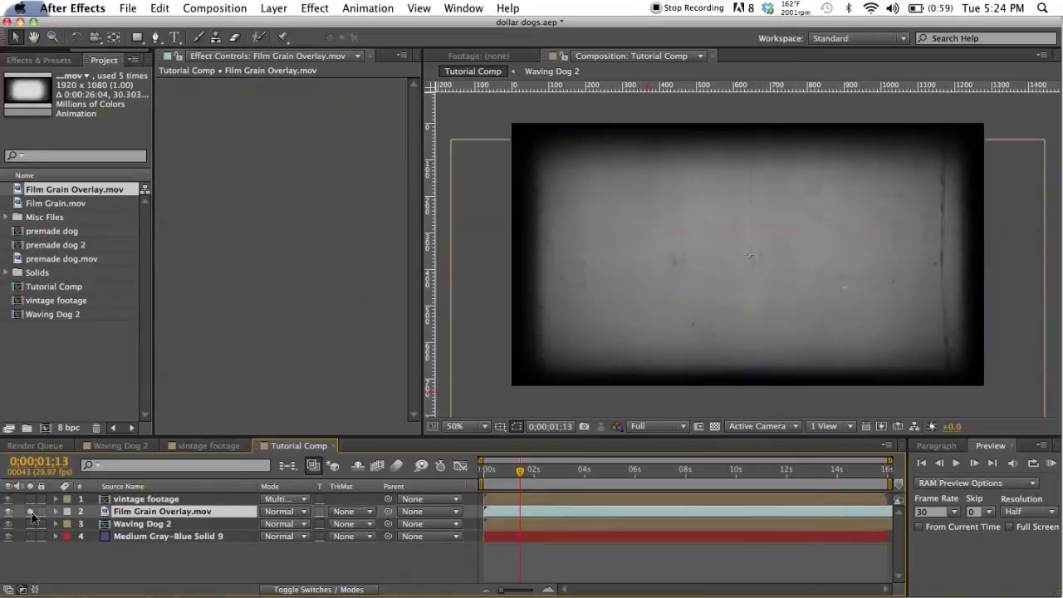
{"action": "left_click", "coordinate": [32, 513]}
{"action": "left_click", "coordinate": [31, 513]}
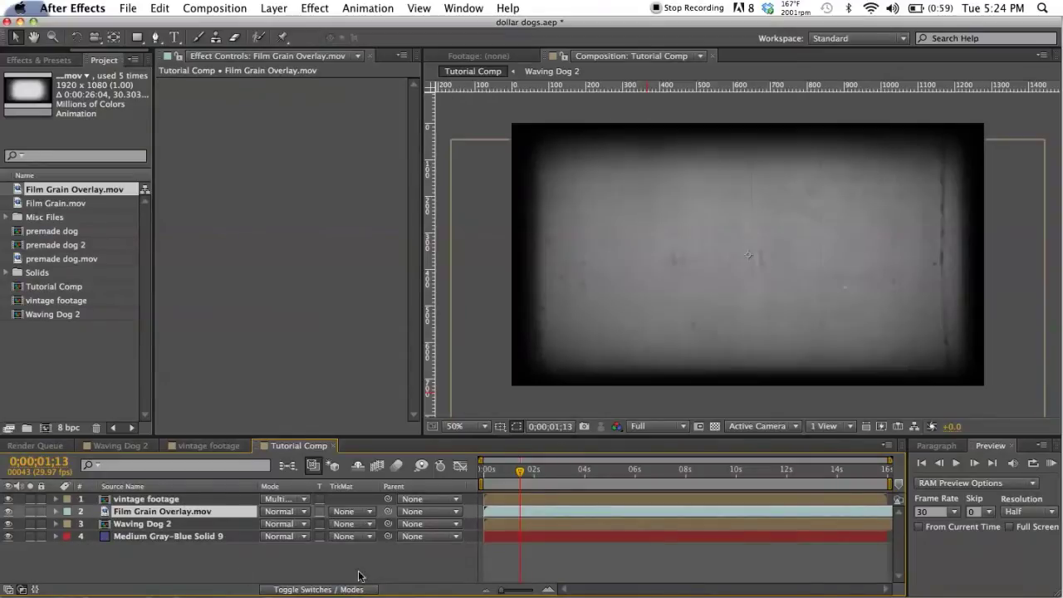
{"action": "left_click", "coordinate": [304, 511]}
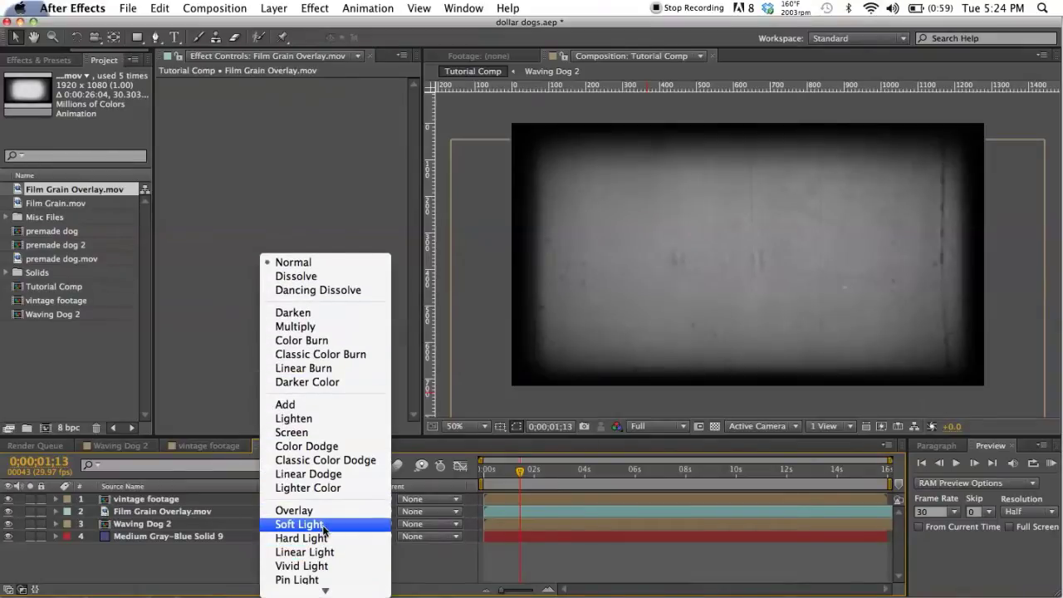
{"action": "left_click", "coordinate": [322, 525]}
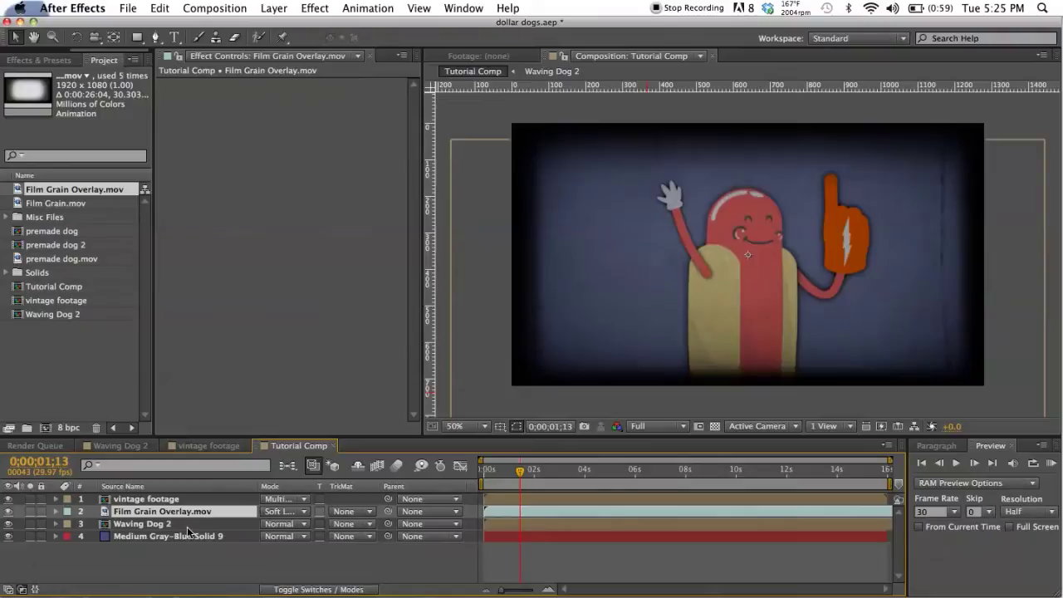
{"action": "left_click", "coordinate": [173, 501]}
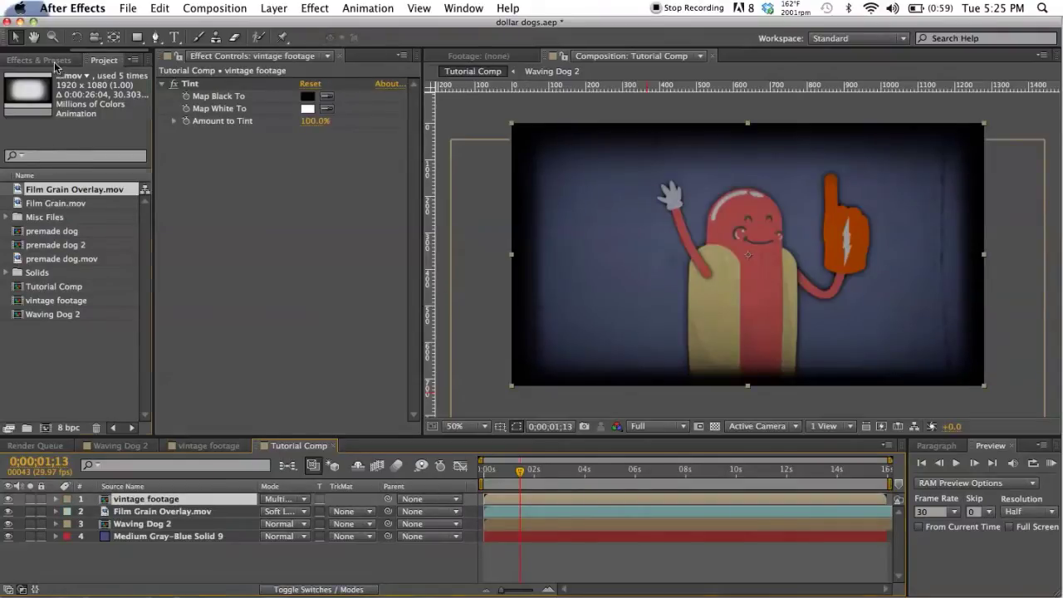
Apply Posterize Time to the vintage footage layer with a Frame Rate of 14.
{"action": "left_click", "coordinate": [38, 59]}
{"action": "left_click_drag", "start_coordinate": [64, 79], "coordinate": [12, 75]}
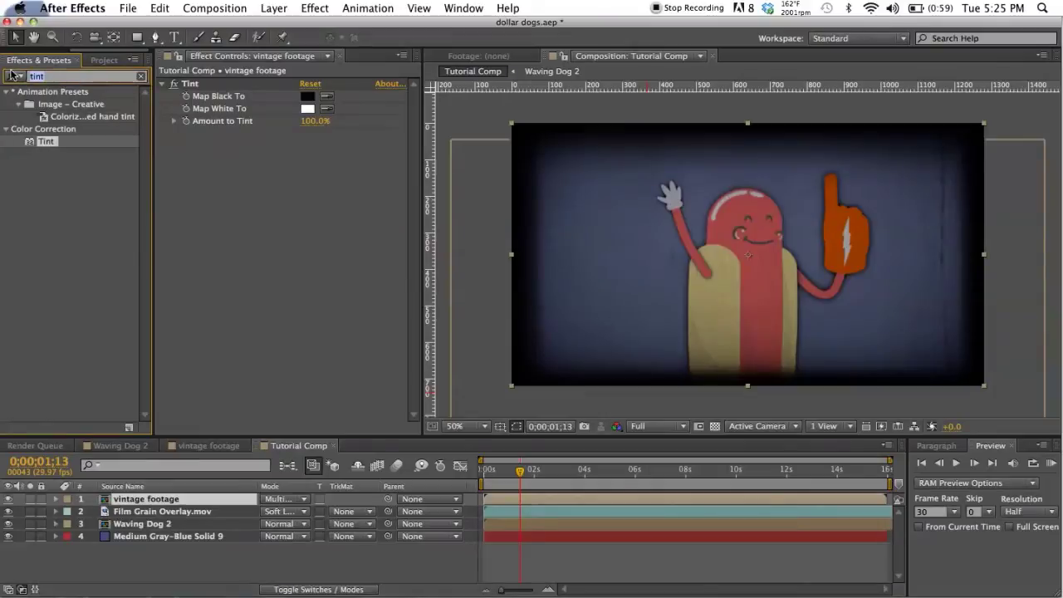
{"action": "type", "text": "poster"}
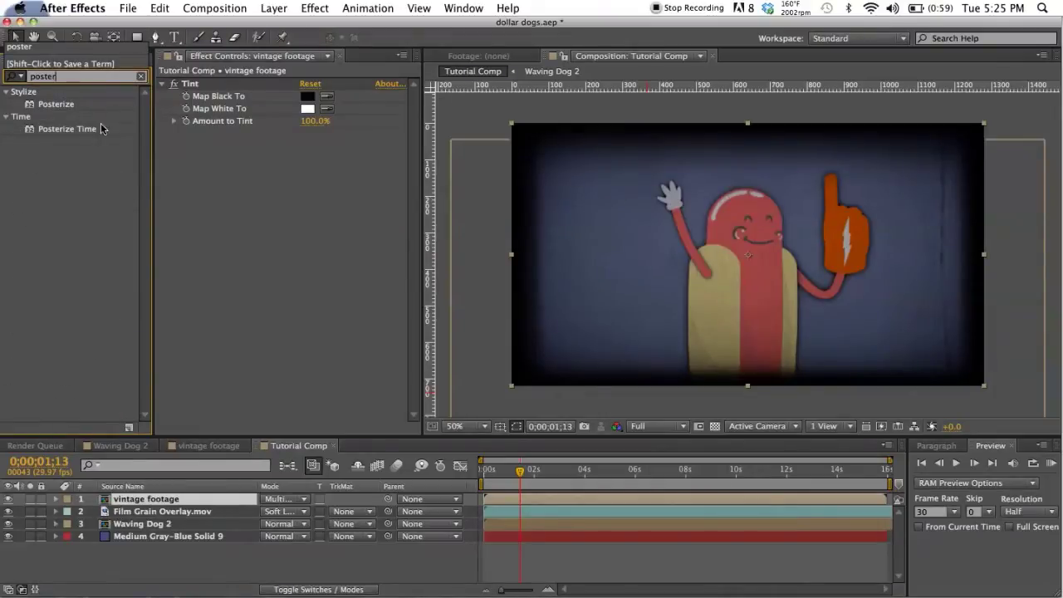
{"action": "left_click_drag", "start_coordinate": [83, 131], "coordinate": [293, 205]}
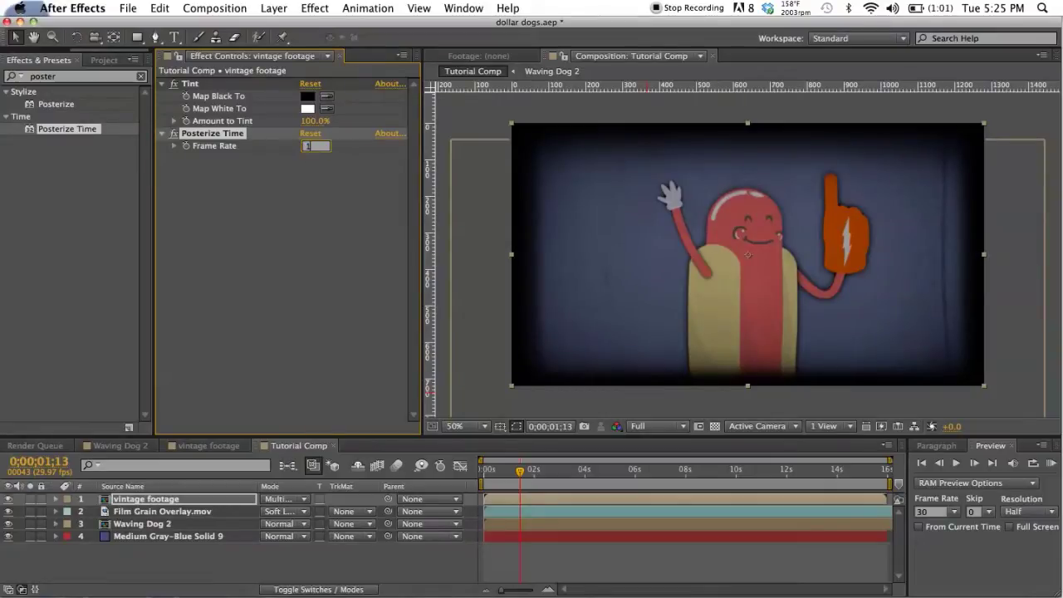
{"action": "left_click", "coordinate": [290, 240]}
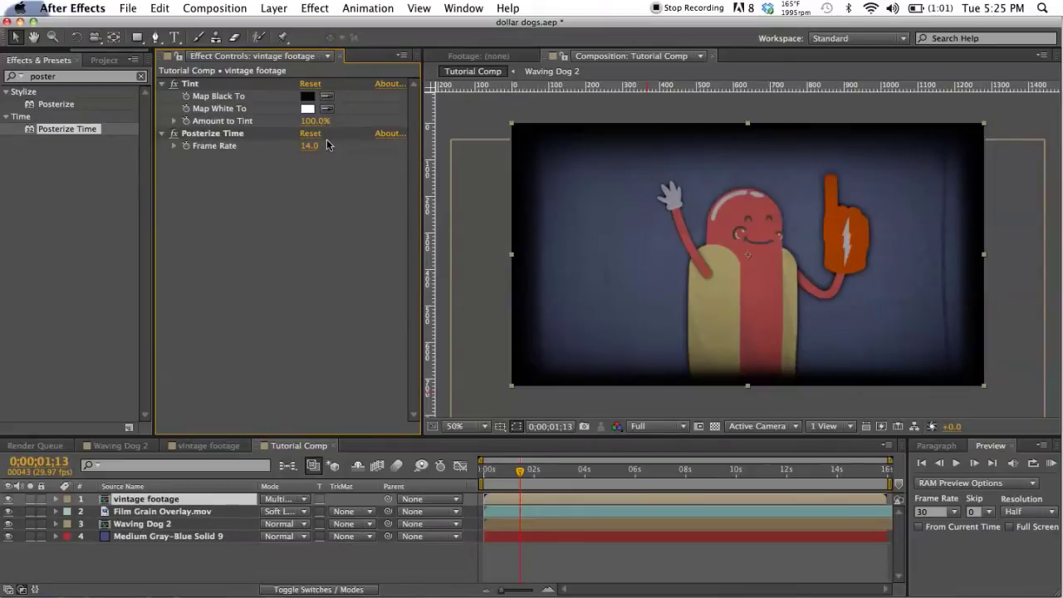
{"action": "left_click", "coordinate": [218, 446]}
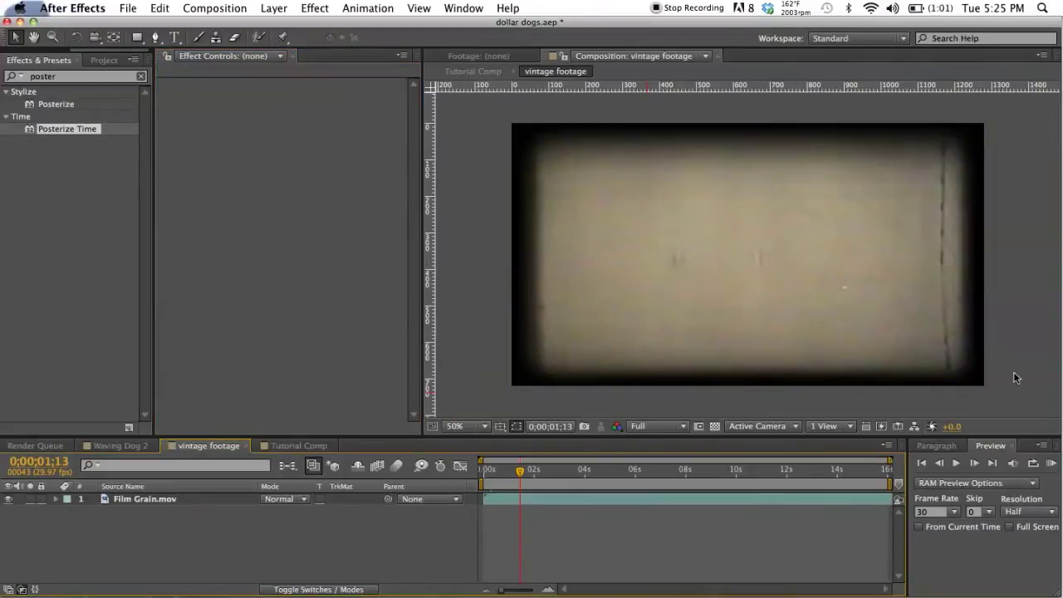
{"action": "left_click", "coordinate": [1051, 464]}
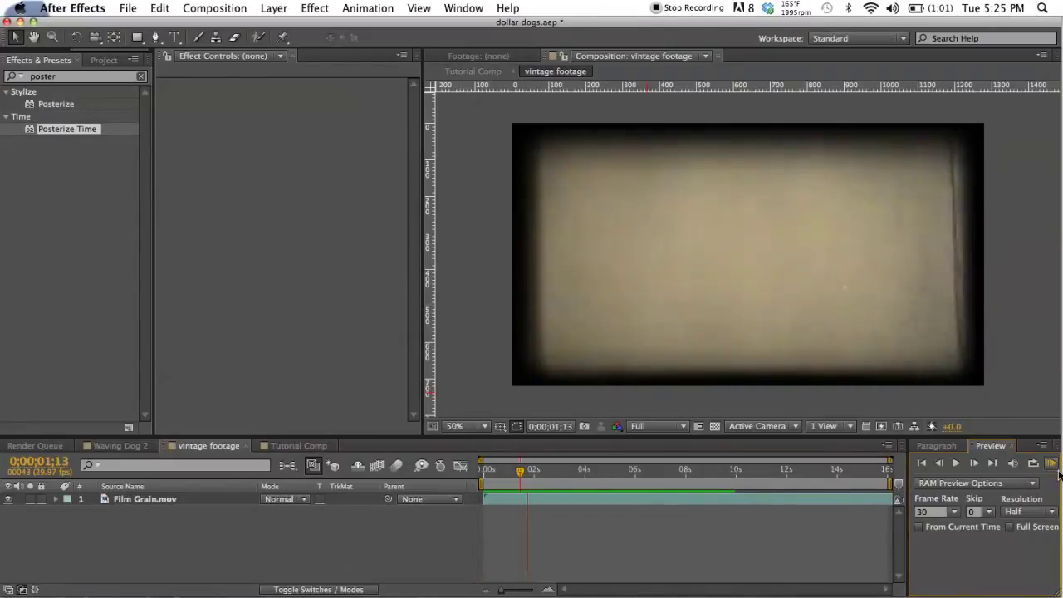
{"action": "left_click", "coordinate": [1058, 470]}
{"action": "left_click", "coordinate": [292, 446]}
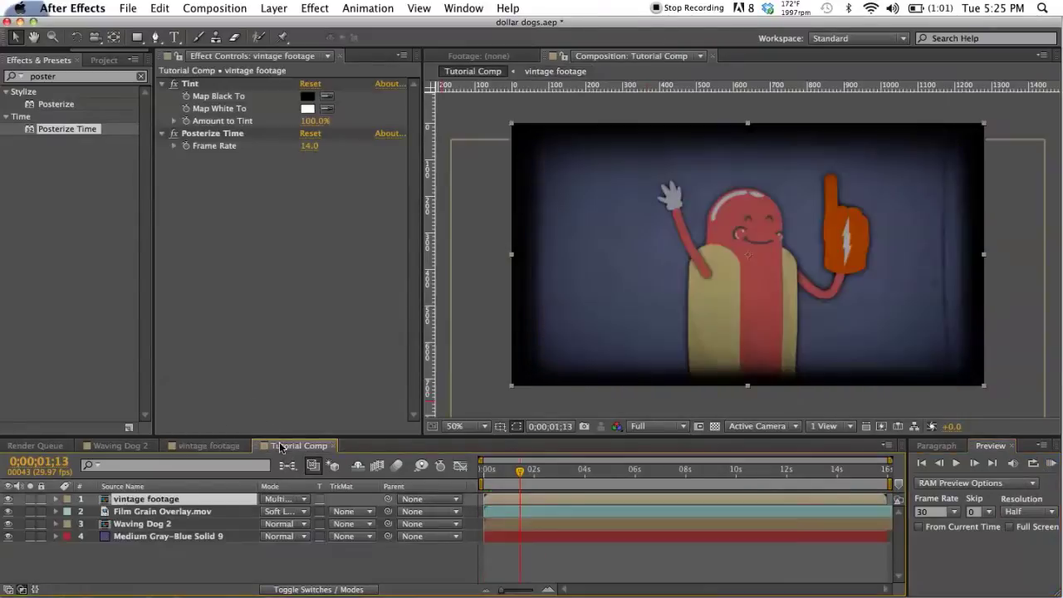
{"action": "left_click_drag", "start_coordinate": [310, 148], "coordinate": [305, 316]}
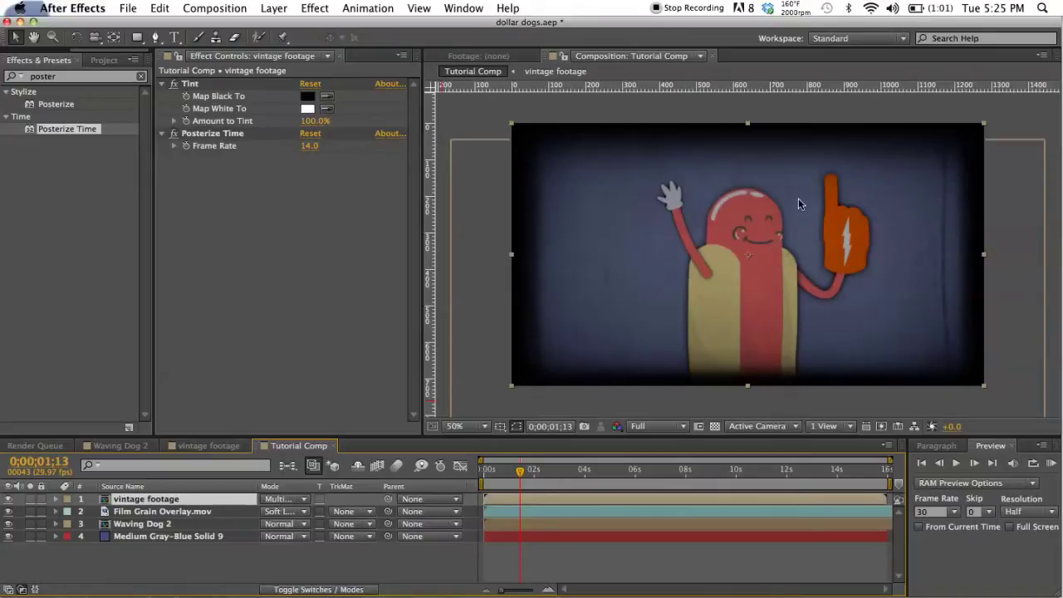
{"action": "left_click", "coordinate": [1052, 463]}
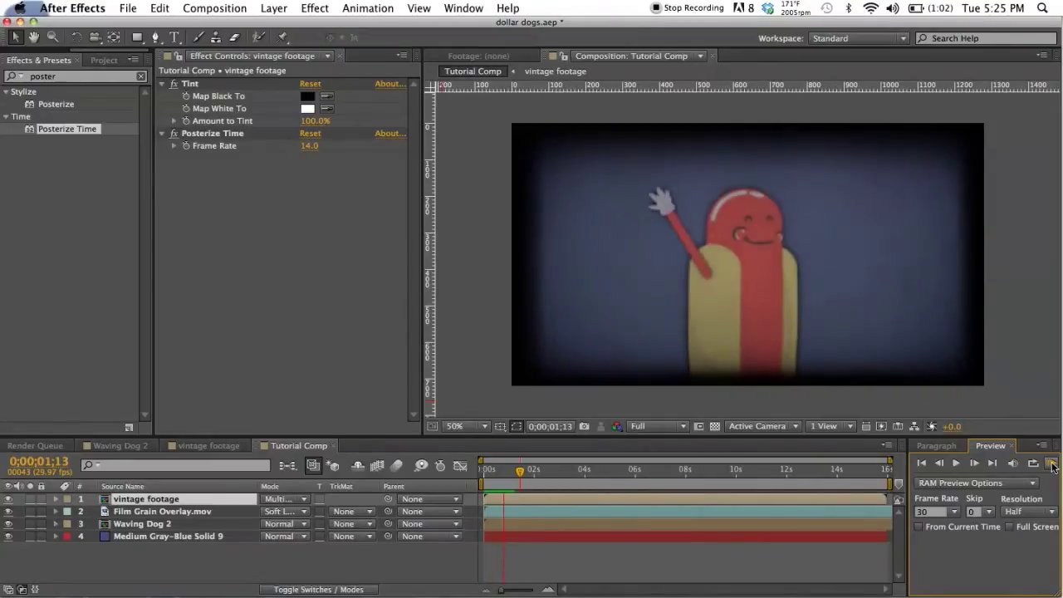
From frame 0, give Film Grain Overlay.mov a Posterize Time effect at Frame Rate 14.
{"action": "key", "text": "space"}
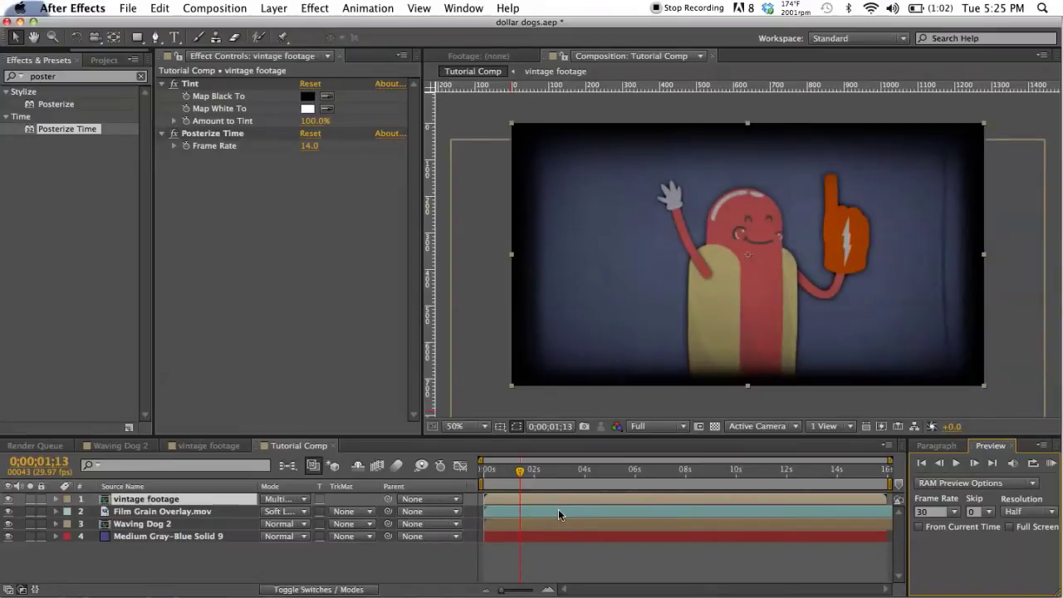
{"action": "left_click", "coordinate": [591, 511]}
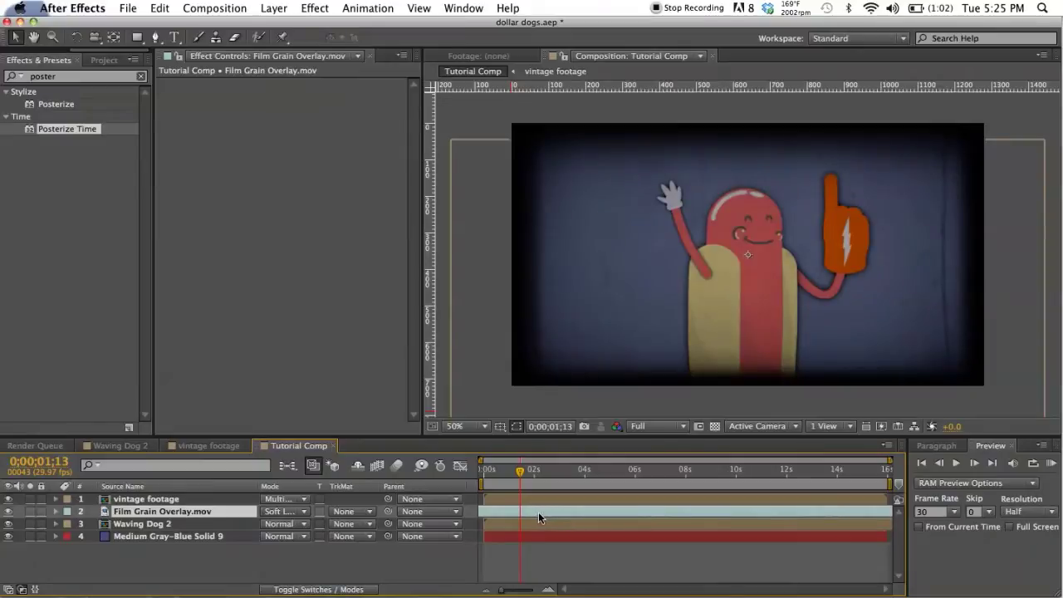
{"action": "left_click_drag", "start_coordinate": [518, 473], "coordinate": [470, 475]}
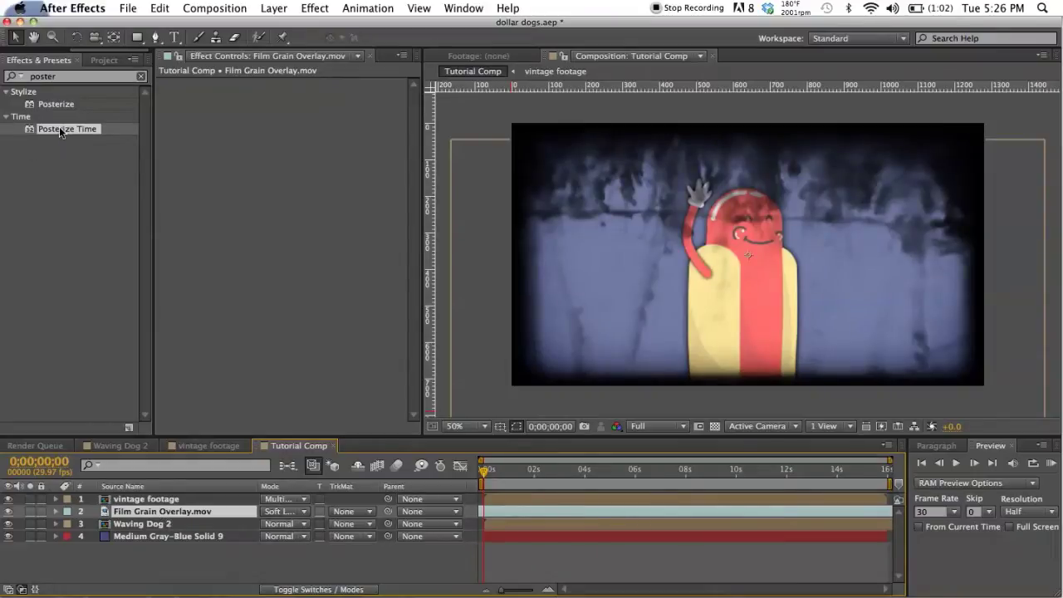
{"action": "left_click_drag", "start_coordinate": [63, 133], "coordinate": [302, 211]}
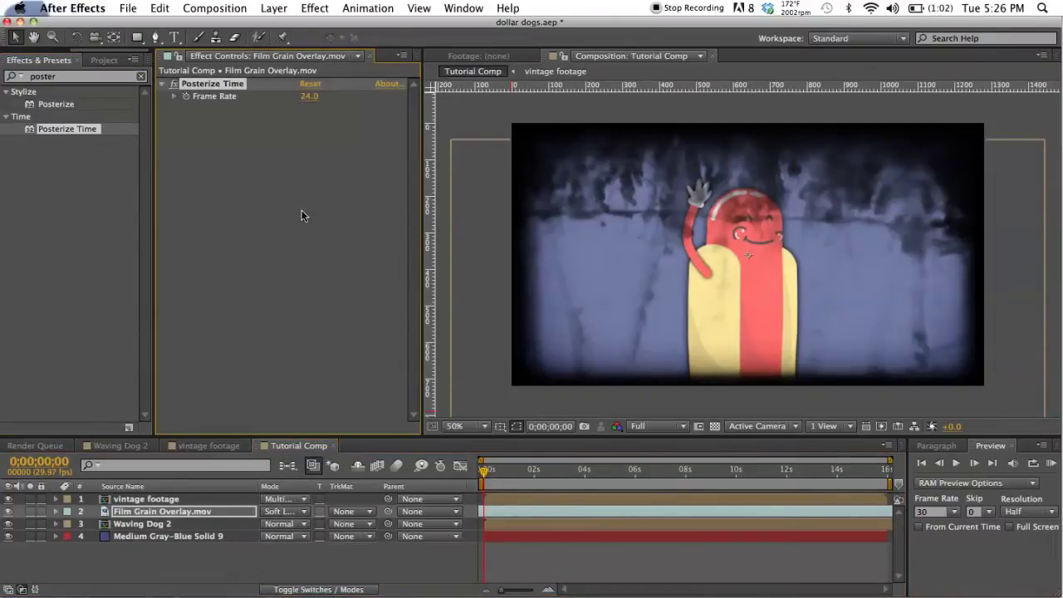
{"action": "left_click", "coordinate": [308, 96]}
{"action": "type", "text": "14"}
{"action": "key", "text": "Return"}
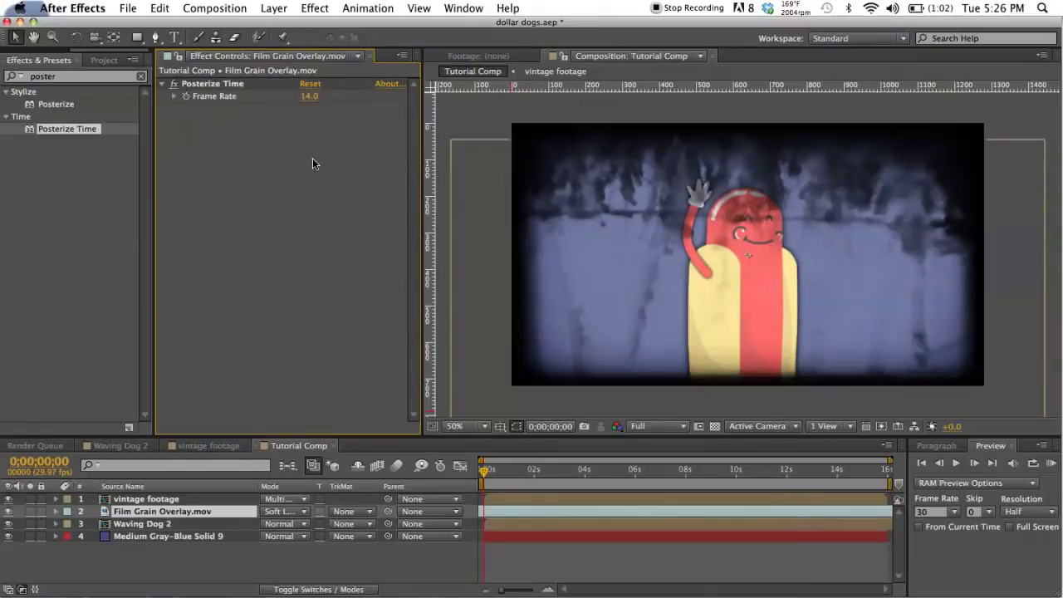
Check the vintage footage layer's effects, reselect the grain layer, and preview the composite.
{"action": "left_click", "coordinate": [170, 500]}
{"action": "left_click", "coordinate": [174, 514]}
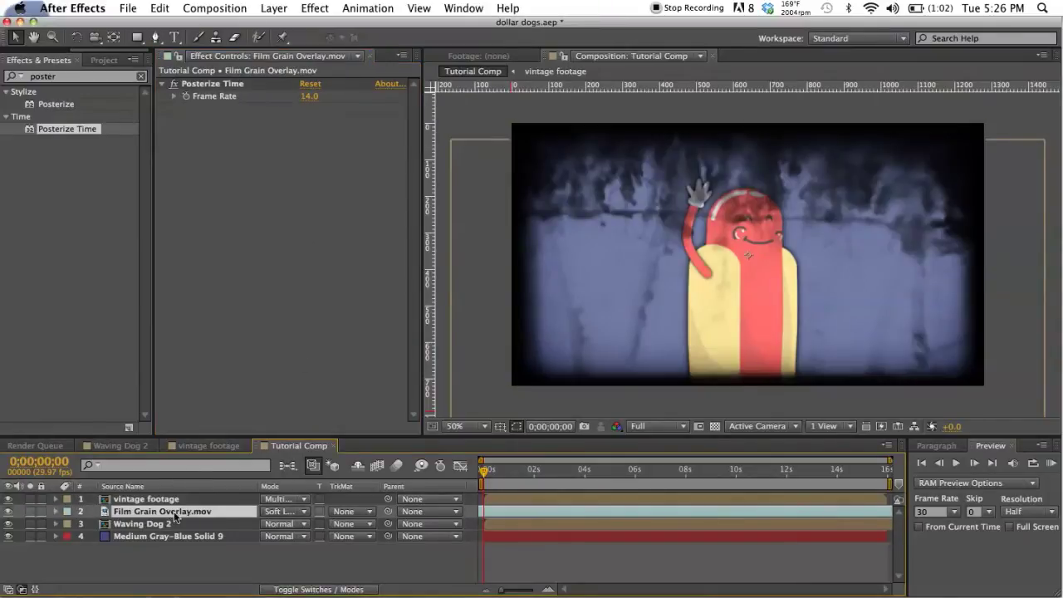
{"action": "left_click", "coordinate": [1051, 464]}
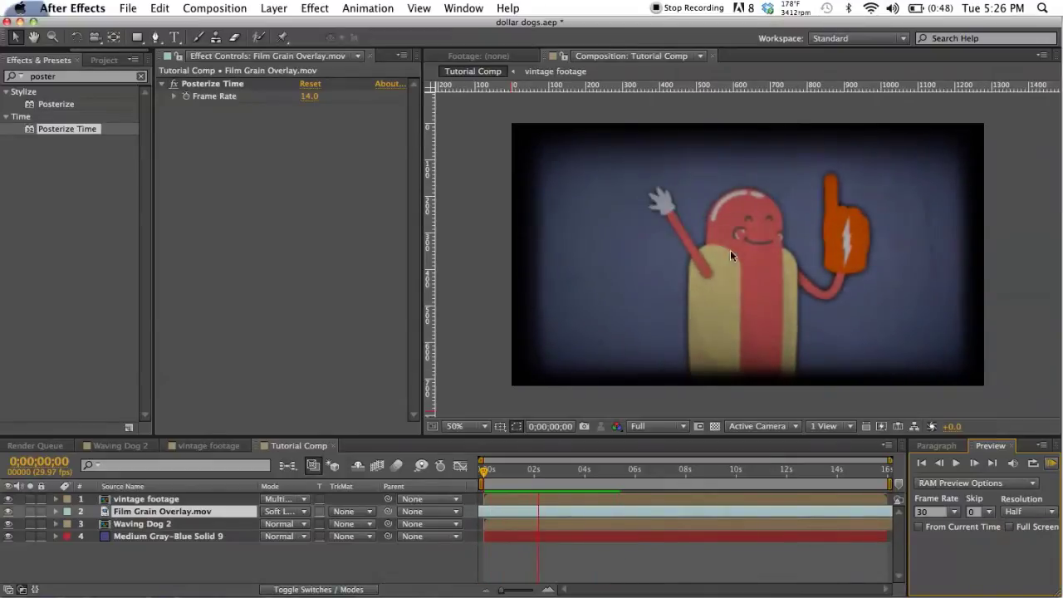
{"action": "left_click", "coordinate": [1053, 463]}
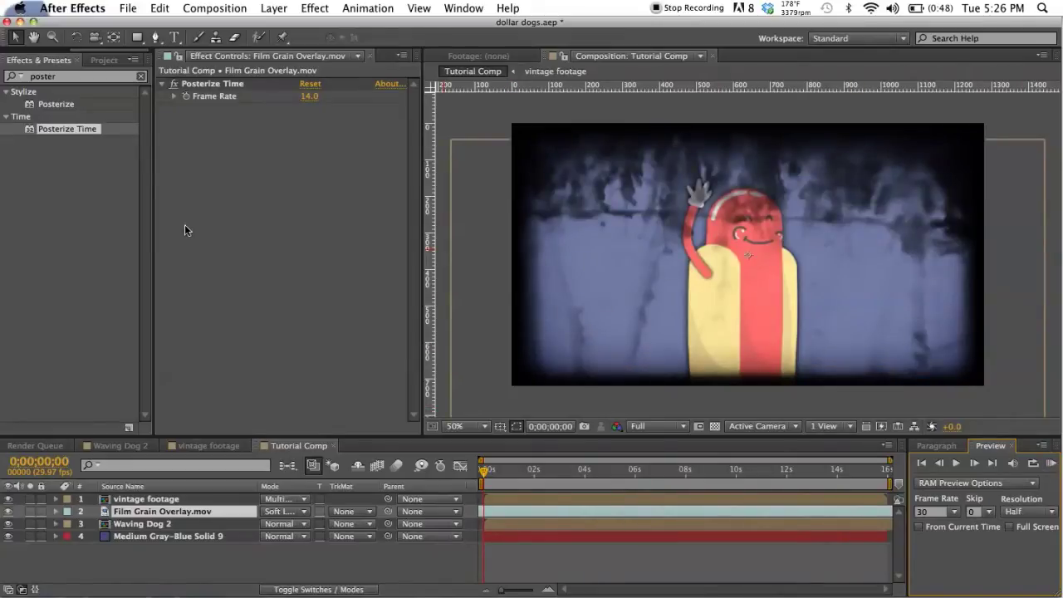
{"action": "left_click", "coordinate": [166, 524]}
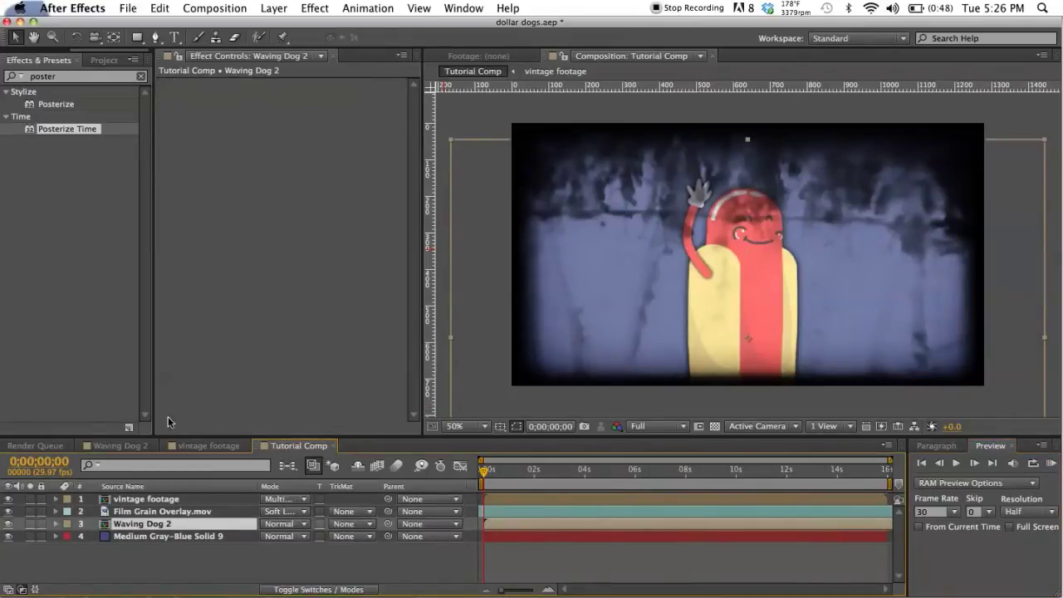
Apply Displacement Map to Waving Dog 2 with vintage footage as the Map Layer.
{"action": "left_click", "coordinate": [71, 77]}
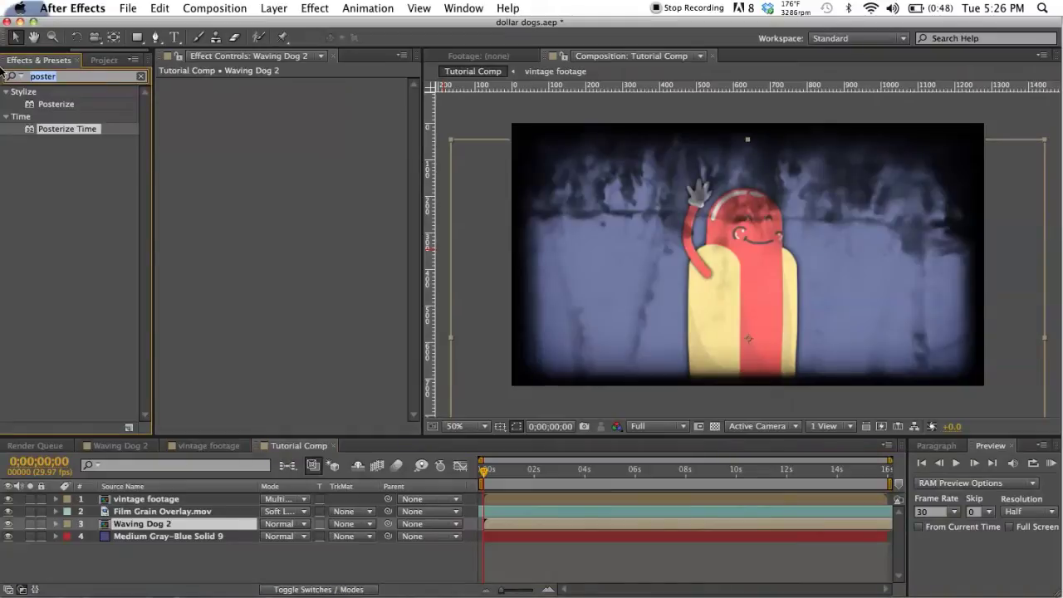
{"action": "type", "text": "displa"}
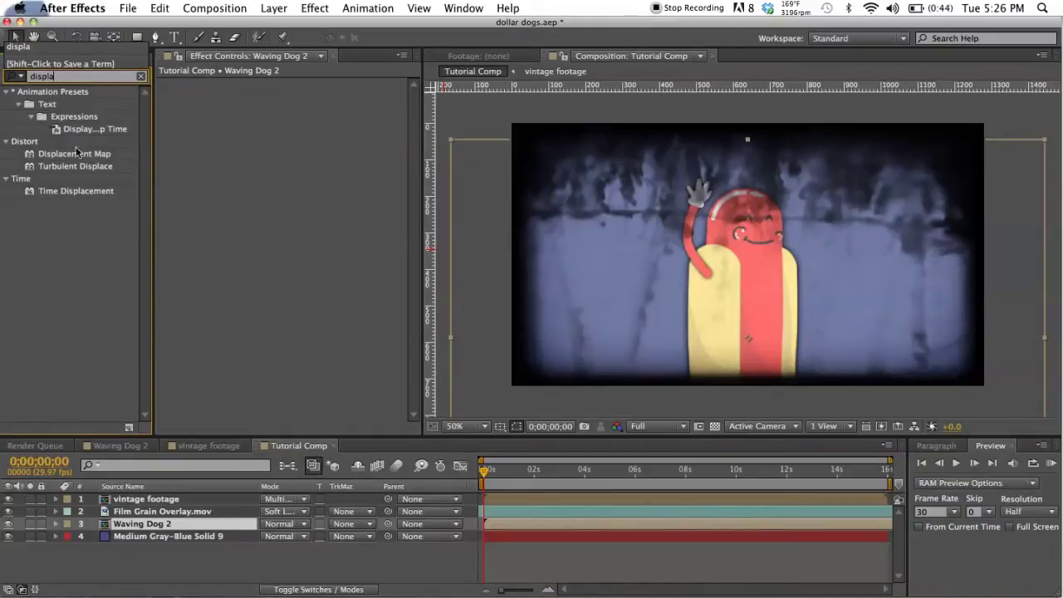
{"action": "left_click_drag", "start_coordinate": [71, 160], "coordinate": [284, 168]}
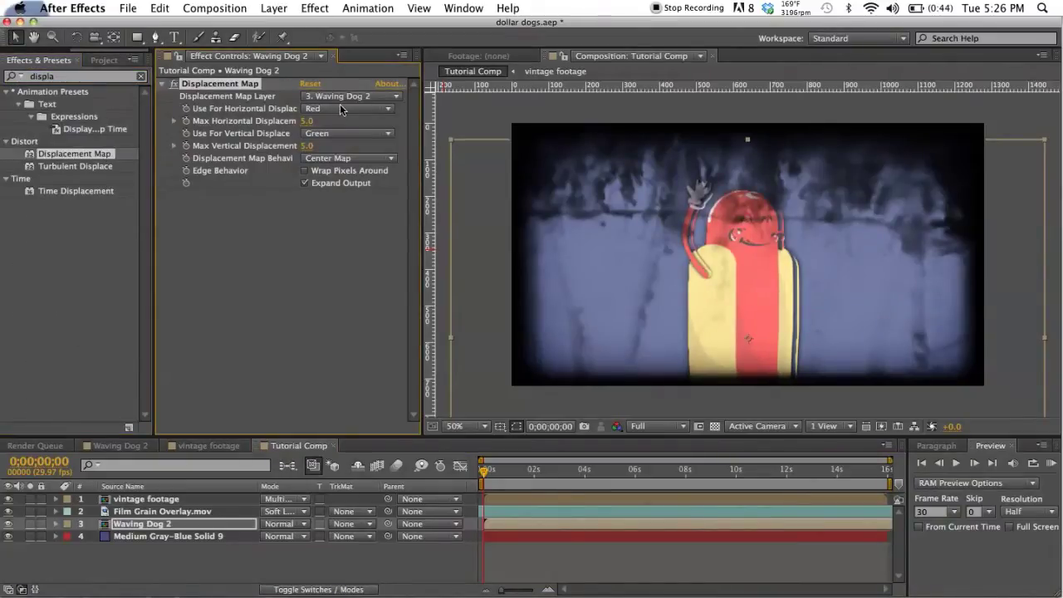
{"action": "left_click", "coordinate": [346, 96]}
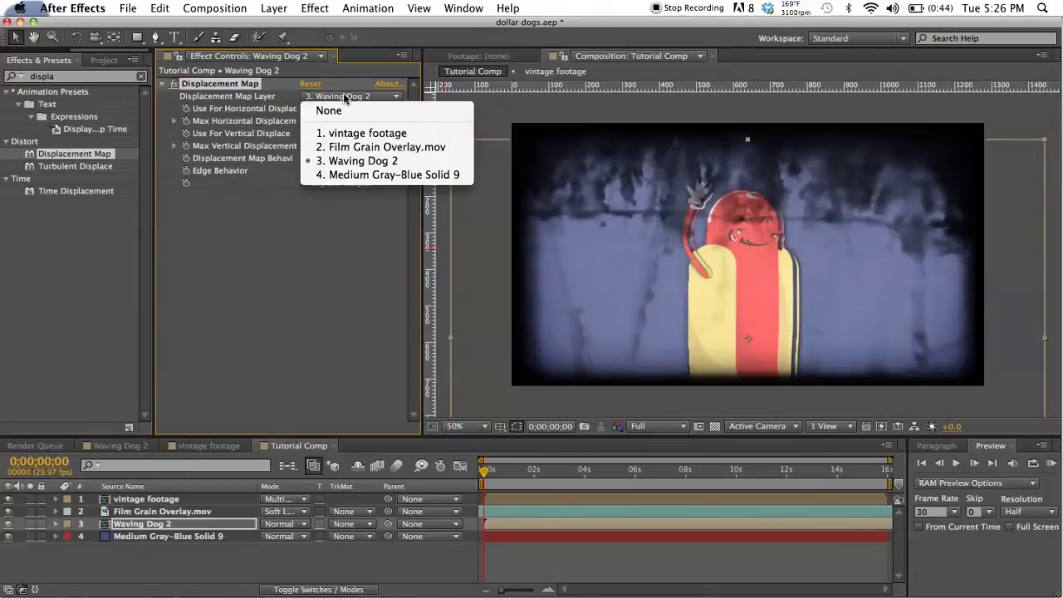
{"action": "left_click", "coordinate": [368, 133]}
{"action": "left_click", "coordinate": [213, 446]}
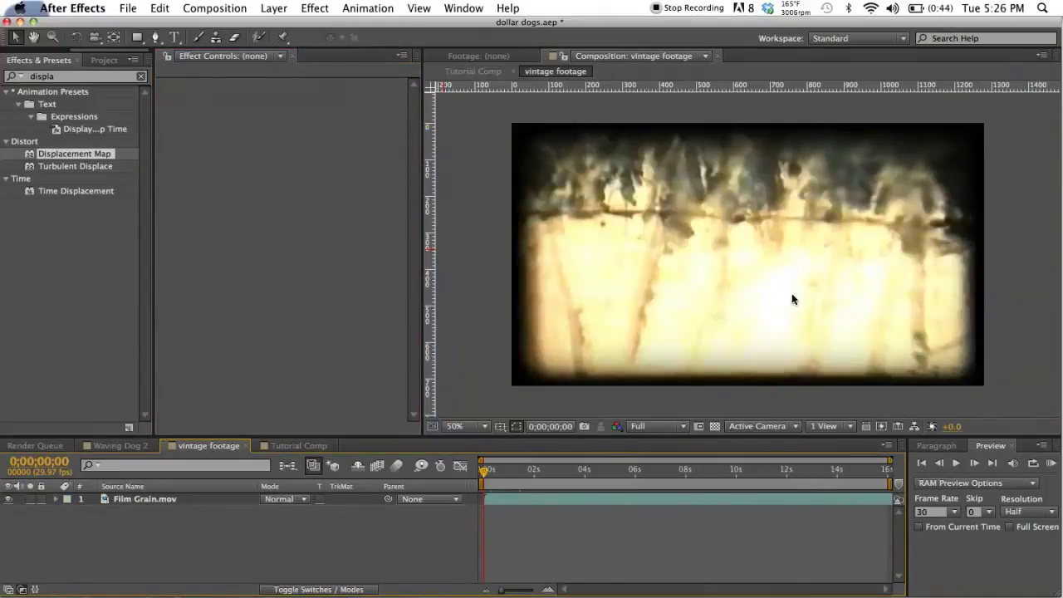
{"action": "left_click", "coordinate": [297, 446]}
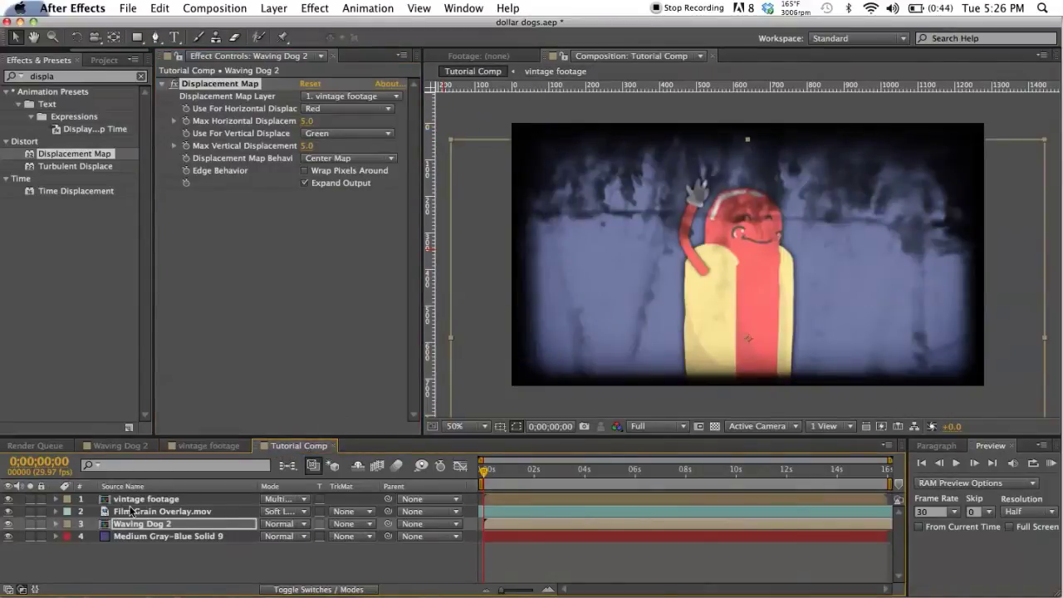
Set both displacement channels to Luminance and increase the maximum horizontal displacement.
{"action": "left_click", "coordinate": [340, 108]}
{"action": "left_click", "coordinate": [342, 177]}
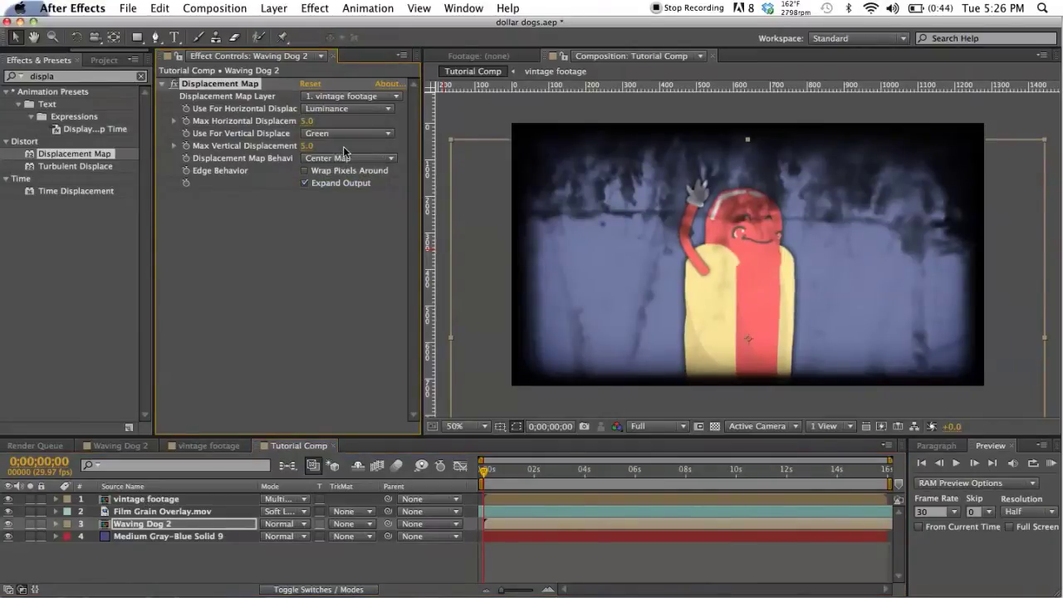
{"action": "left_click", "coordinate": [349, 134]}
{"action": "left_click", "coordinate": [341, 203]}
{"action": "left_click_drag", "start_coordinate": [306, 121], "coordinate": [324, 147]}
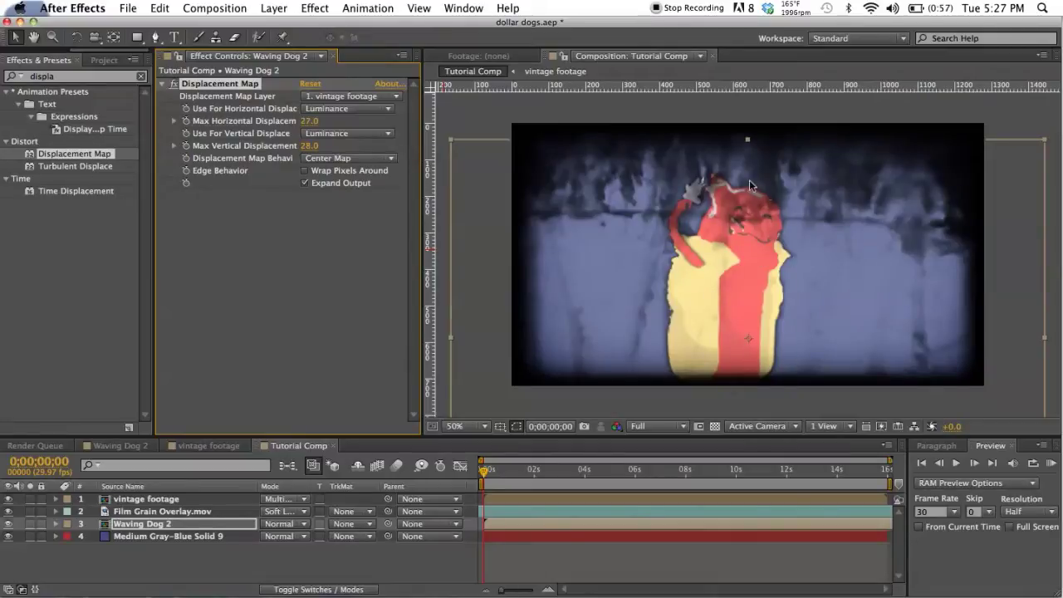
Set Max Horizontal and Max Vertical Displacement both to 30.
{"action": "left_click", "coordinate": [314, 121]}
{"action": "type", "text": "30"}
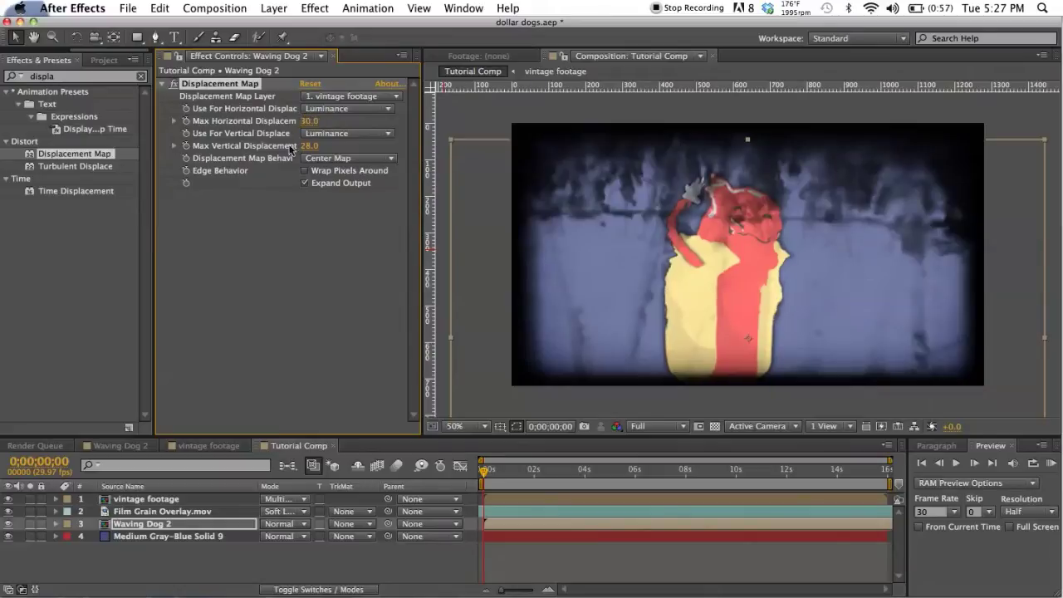
{"action": "key", "text": "Return"}
{"action": "left_click", "coordinate": [312, 146]}
{"action": "type", "text": "30"}
{"action": "key", "text": "Return"}
Lower Max Horizontal and Max Vertical Displacement both to 15.
{"action": "left_click", "coordinate": [307, 122]}
{"action": "type", "text": "15"}
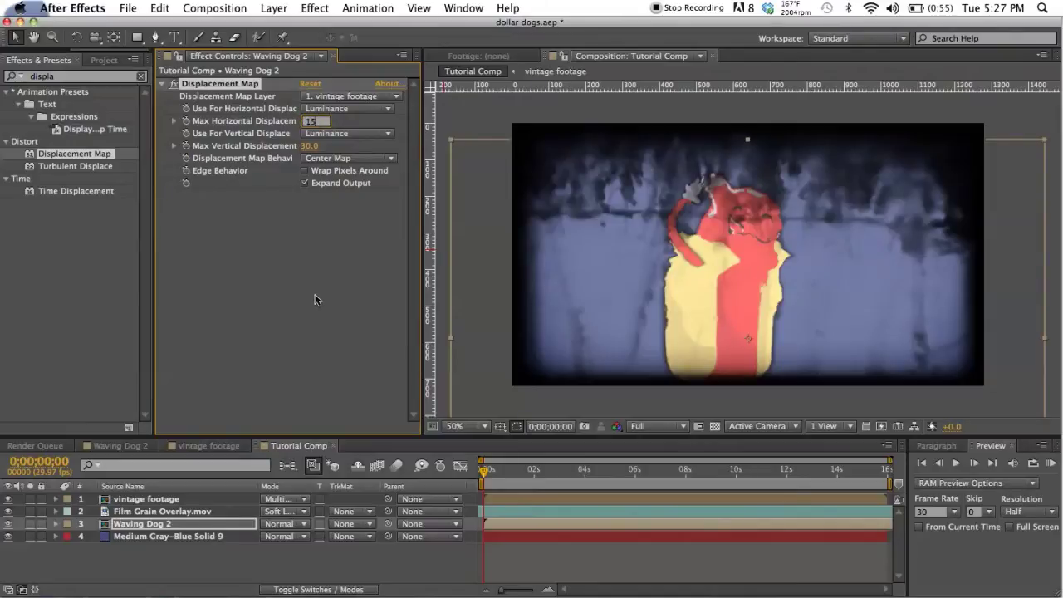
{"action": "key", "text": "Tab"}
{"action": "type", "text": "15"}
{"action": "key", "text": "Return"}
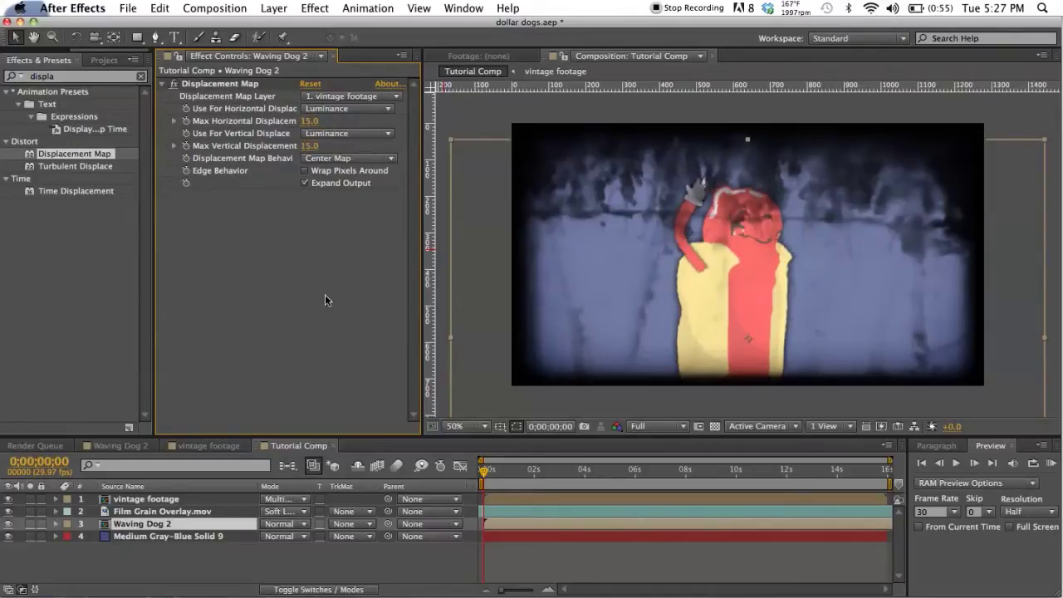
Jump to 0;00;01;08, zoom between 100% and 50%, and RAM-preview the roughened hot dog edges.
{"action": "left_click", "coordinate": [515, 470]}
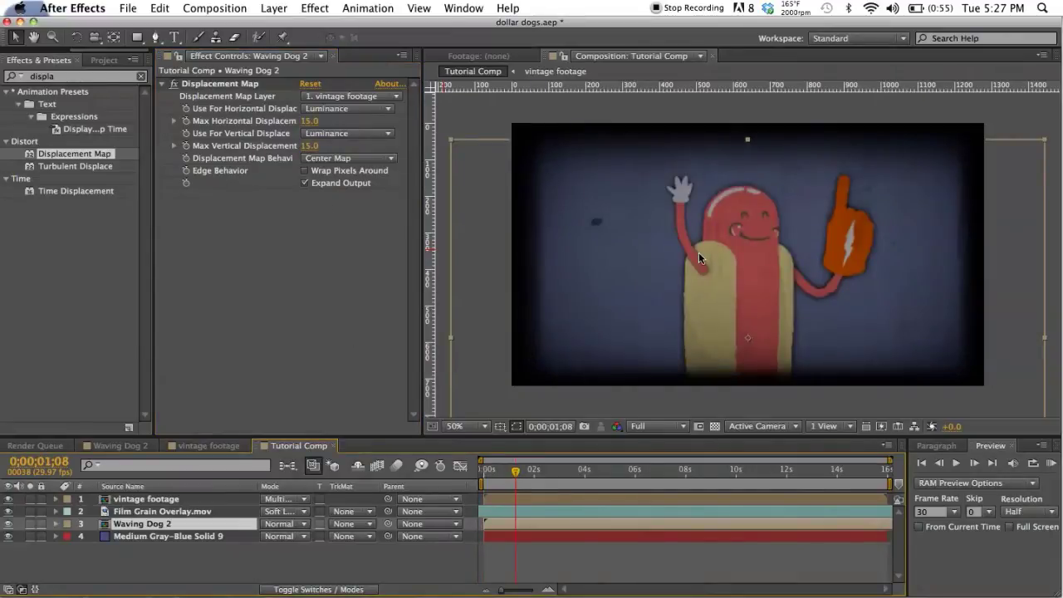
{"action": "key", "text": "period"}
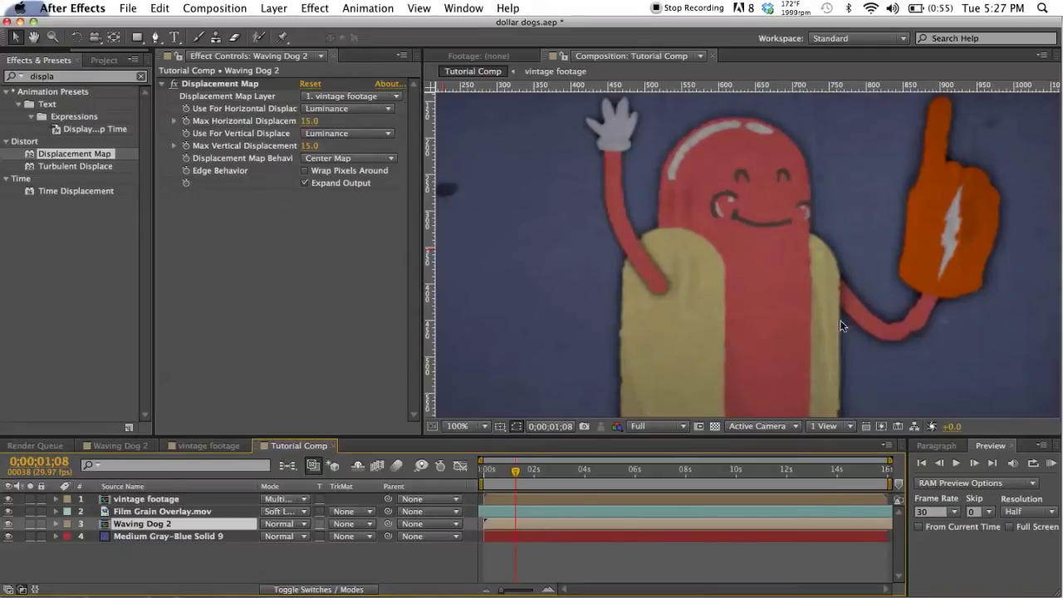
{"action": "key", "text": "comma"}
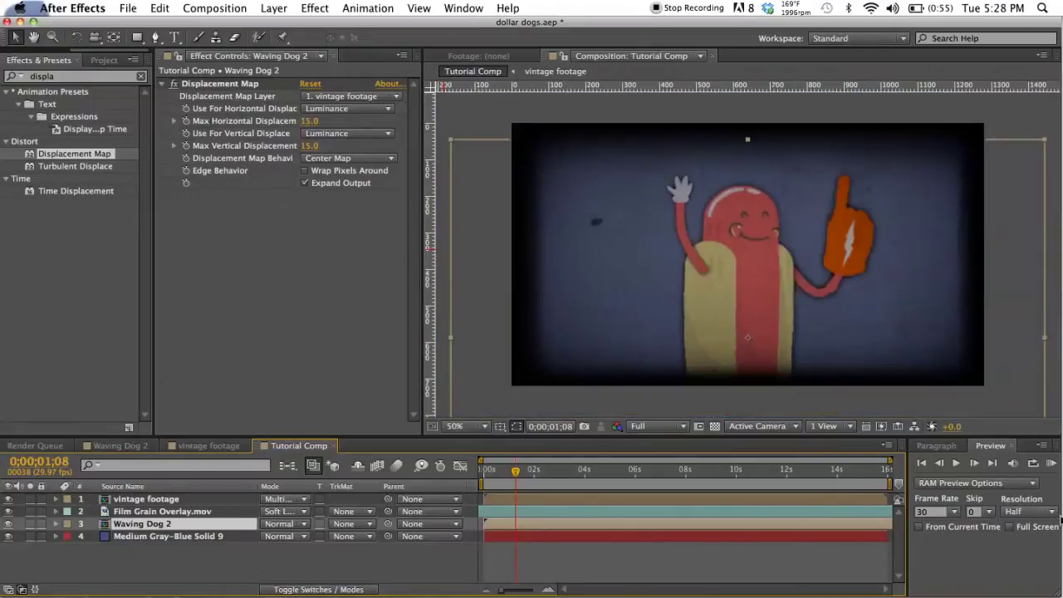
{"action": "left_click", "coordinate": [1051, 462]}
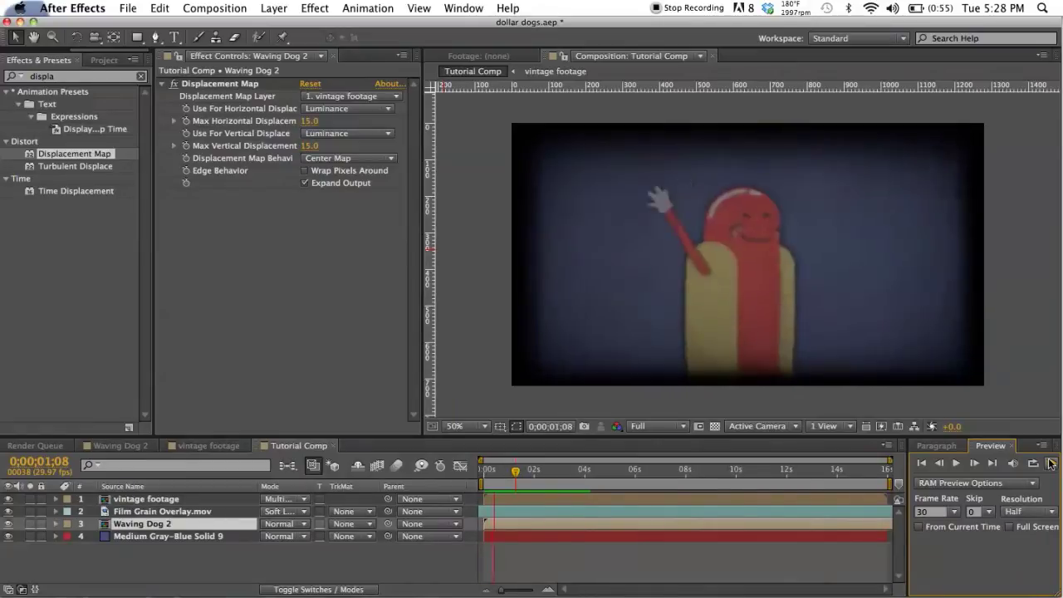
{"action": "left_click", "coordinate": [732, 213]}
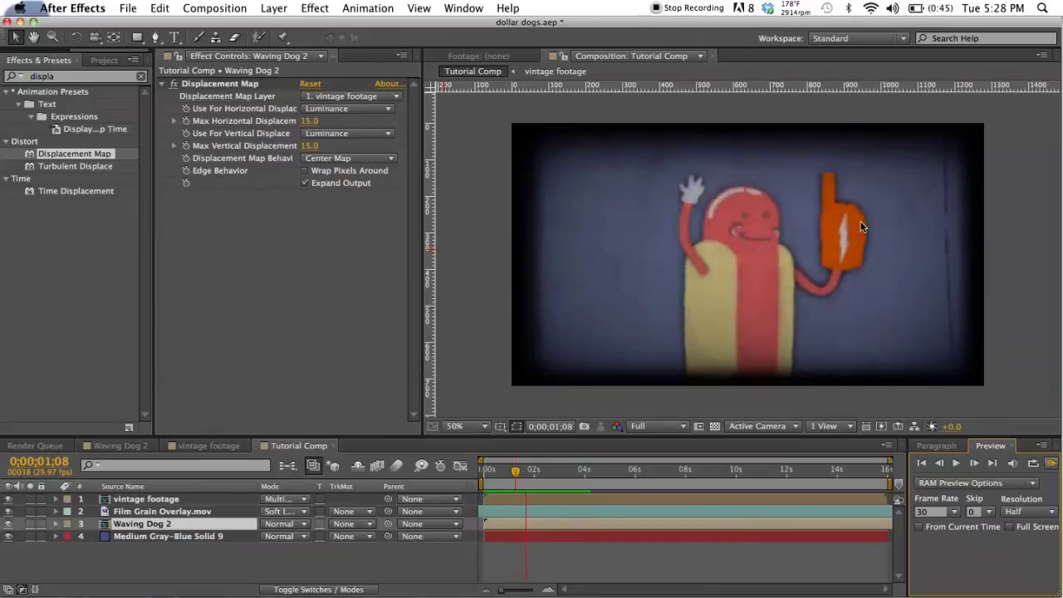
Give Waving Dog 2 Posterize Time at Frame Rate 14 and preview the choppy animation.
{"action": "key", "text": "space"}
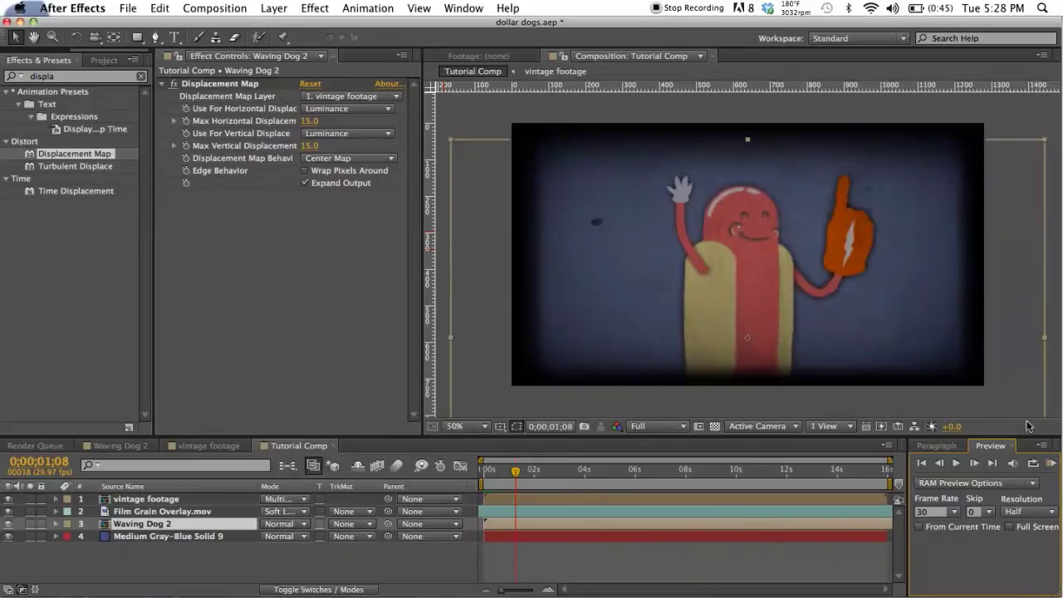
{"action": "left_click", "coordinate": [69, 78]}
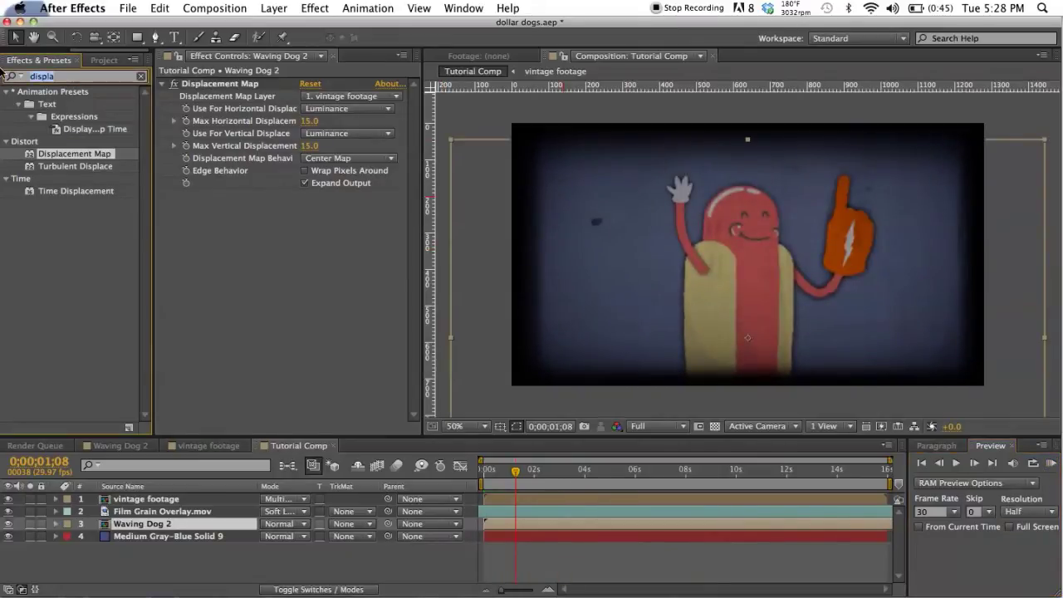
{"action": "type", "text": "post"}
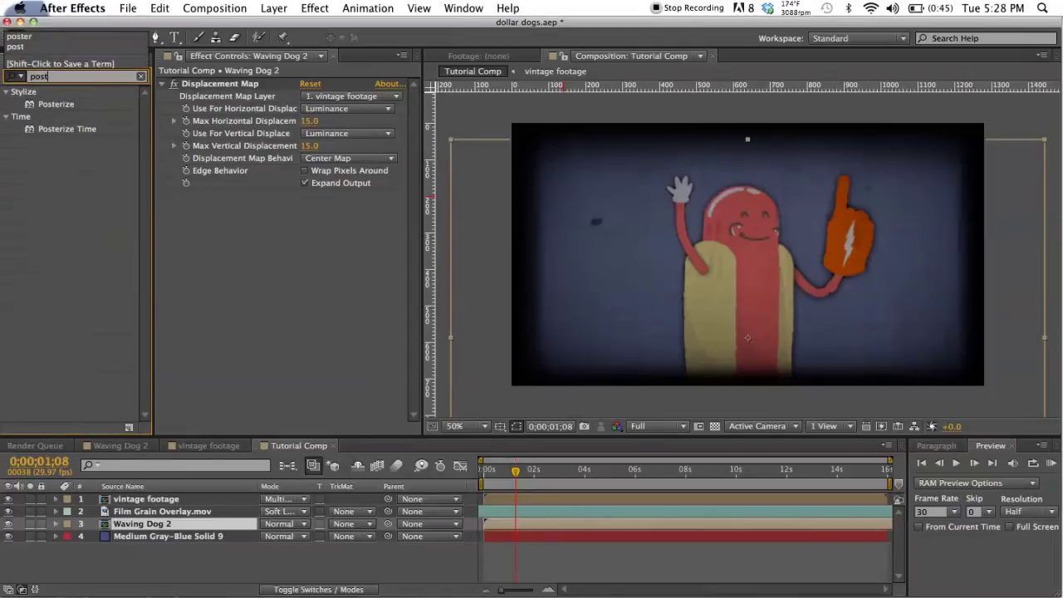
{"action": "left_click_drag", "start_coordinate": [52, 134], "coordinate": [312, 237]}
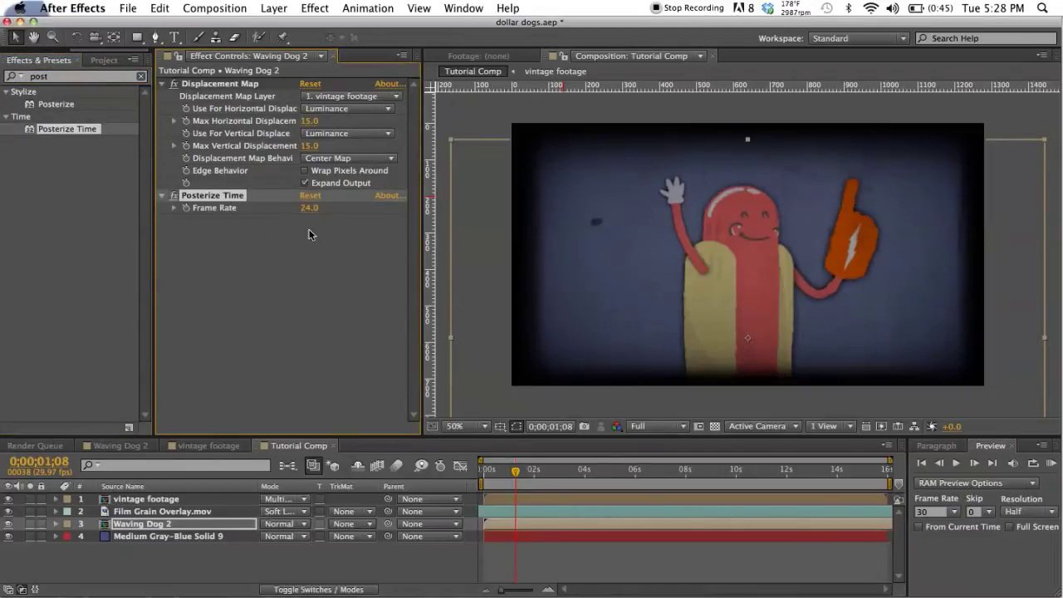
{"action": "type", "text": "14"}
{"action": "key", "text": "Return"}
{"action": "left_click", "coordinate": [1052, 464]}
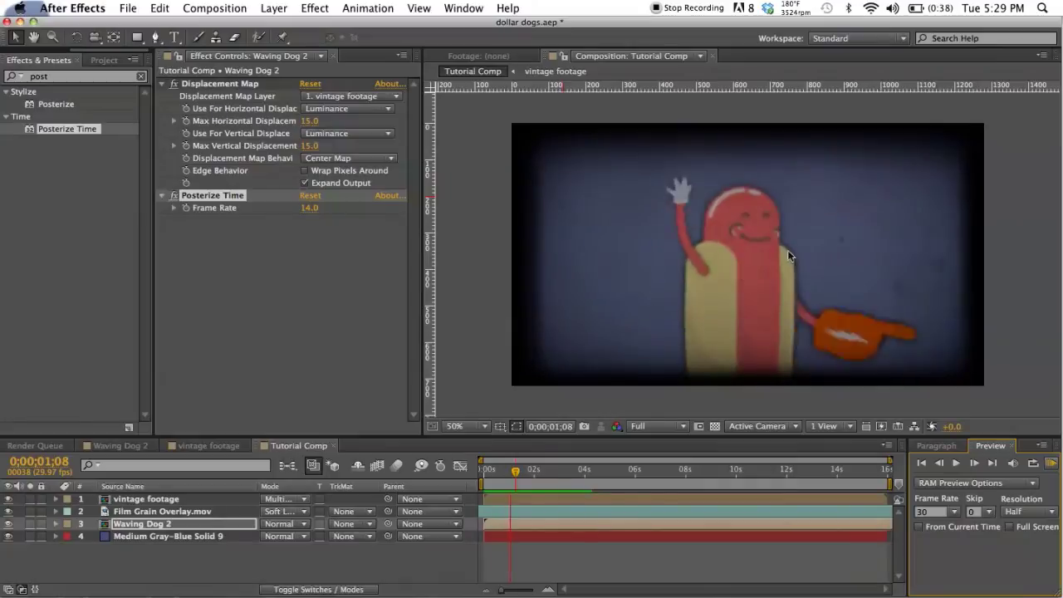
{"action": "left_click", "coordinate": [1053, 466]}
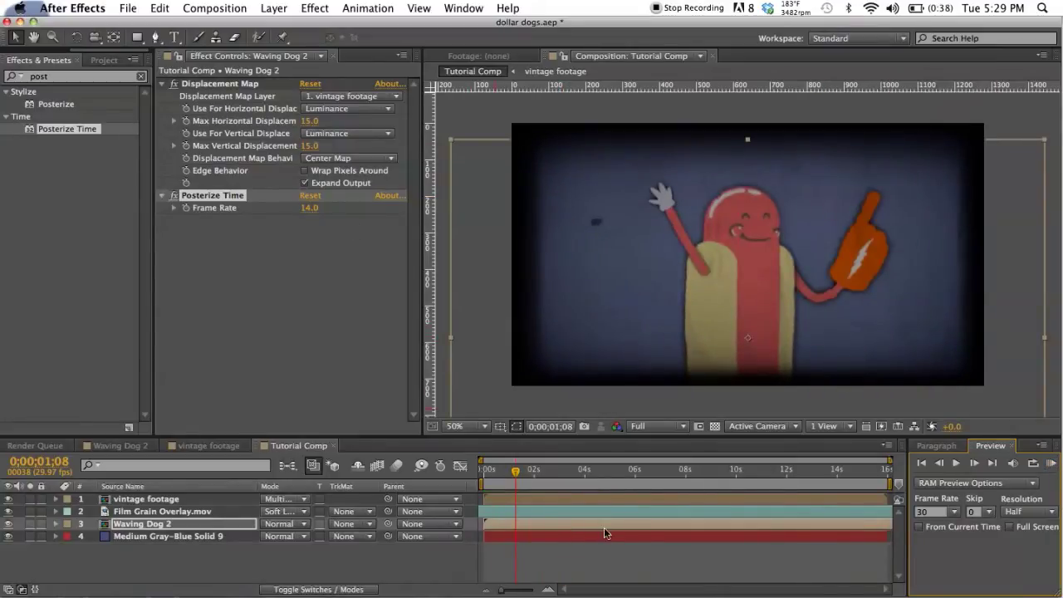
Add Adjustment Layer 8 on top with a Tint effect at 30%.
{"action": "left_click", "coordinate": [274, 9]}
{"action": "mouse_move", "coordinate": [280, 28]}
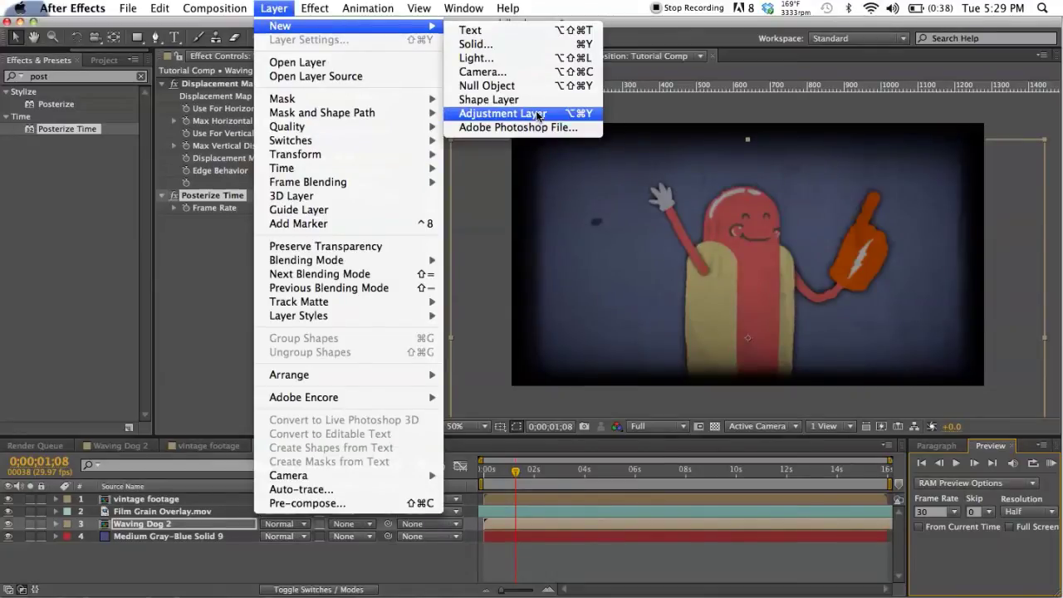
{"action": "left_click", "coordinate": [502, 113]}
{"action": "left_click", "coordinate": [12, 73]}
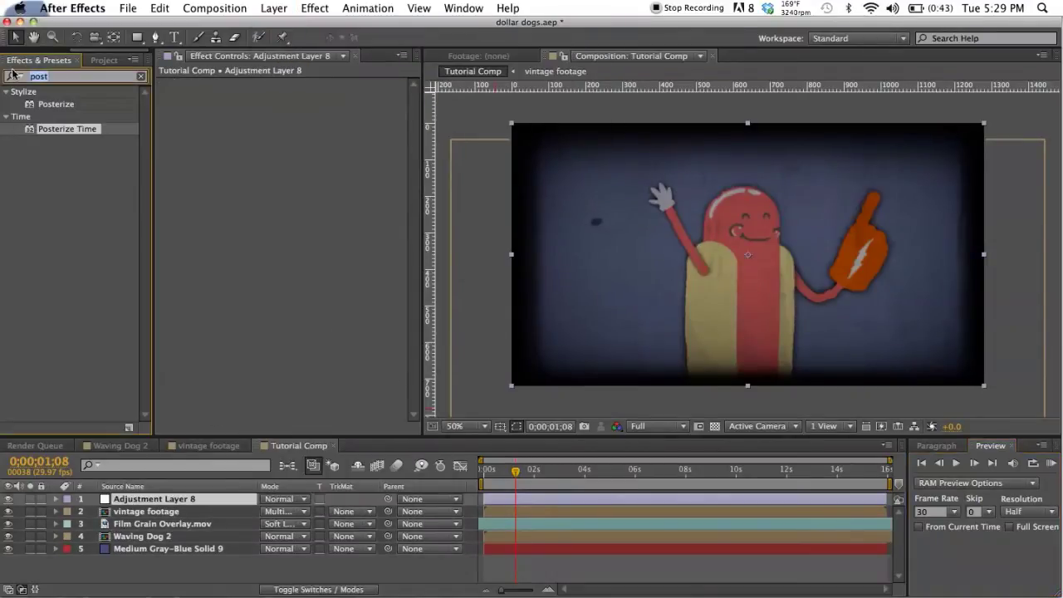
{"action": "type", "text": "tint"}
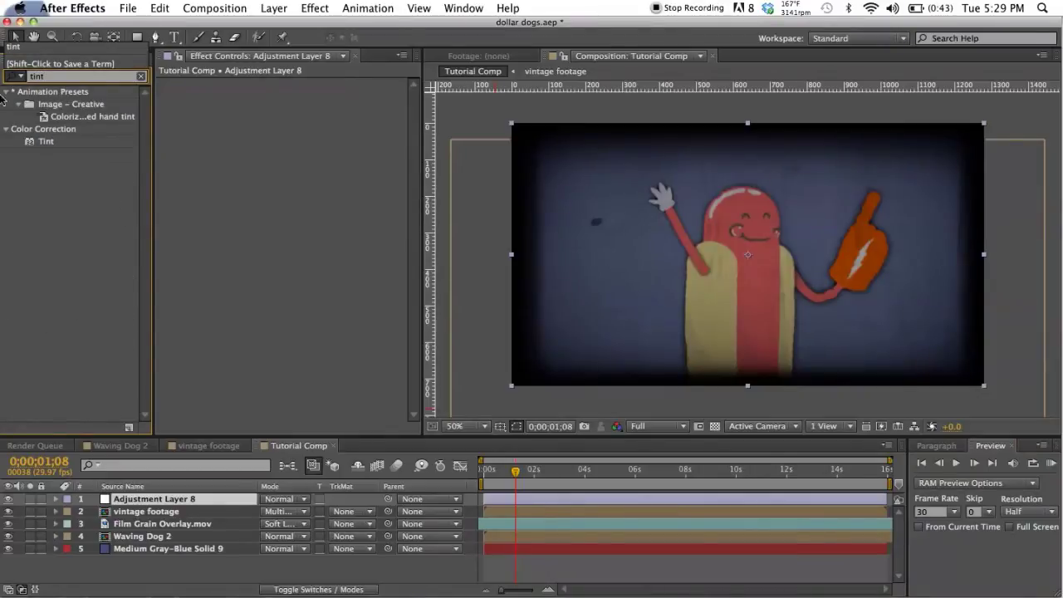
{"action": "left_click_drag", "start_coordinate": [58, 141], "coordinate": [278, 152]}
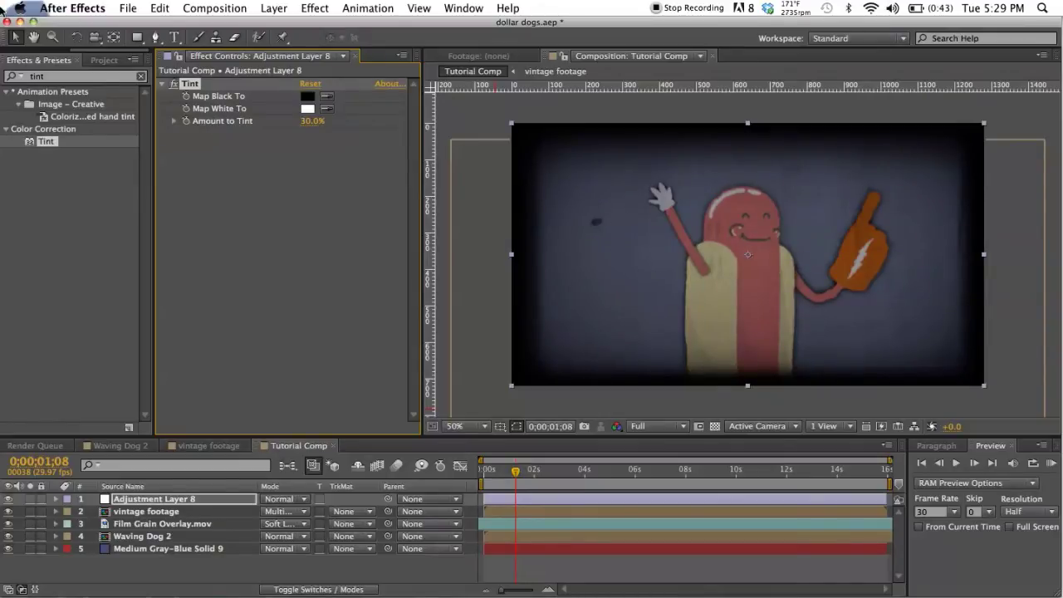
Add Curves to the adjustment layer with an S-shaped contrast curve and raise Tint to 35%.
{"action": "left_click", "coordinate": [53, 75]}
{"action": "type", "text": "curves"}
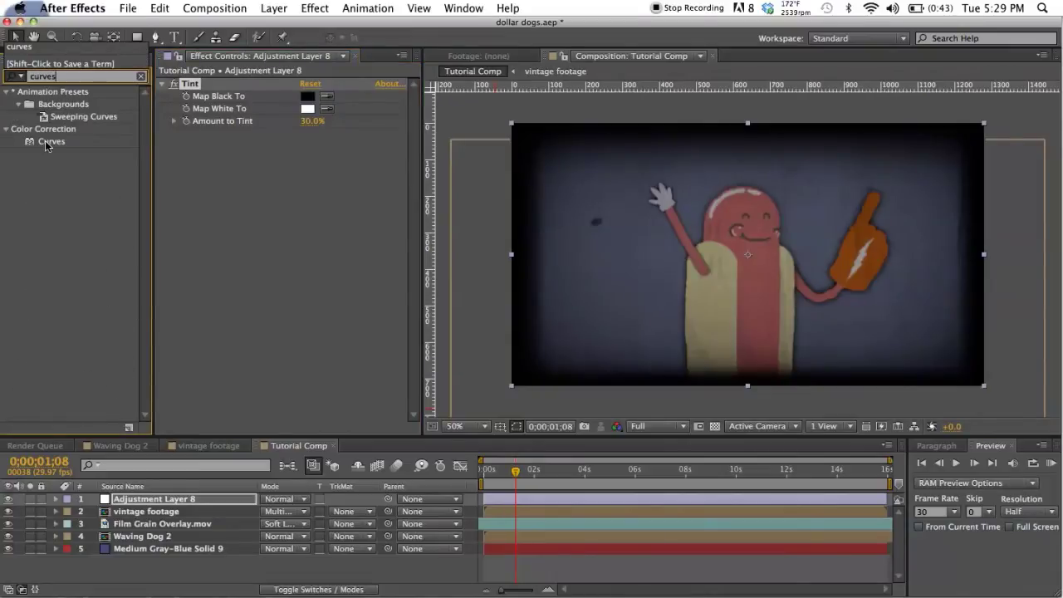
{"action": "left_click_drag", "start_coordinate": [47, 143], "coordinate": [301, 200]}
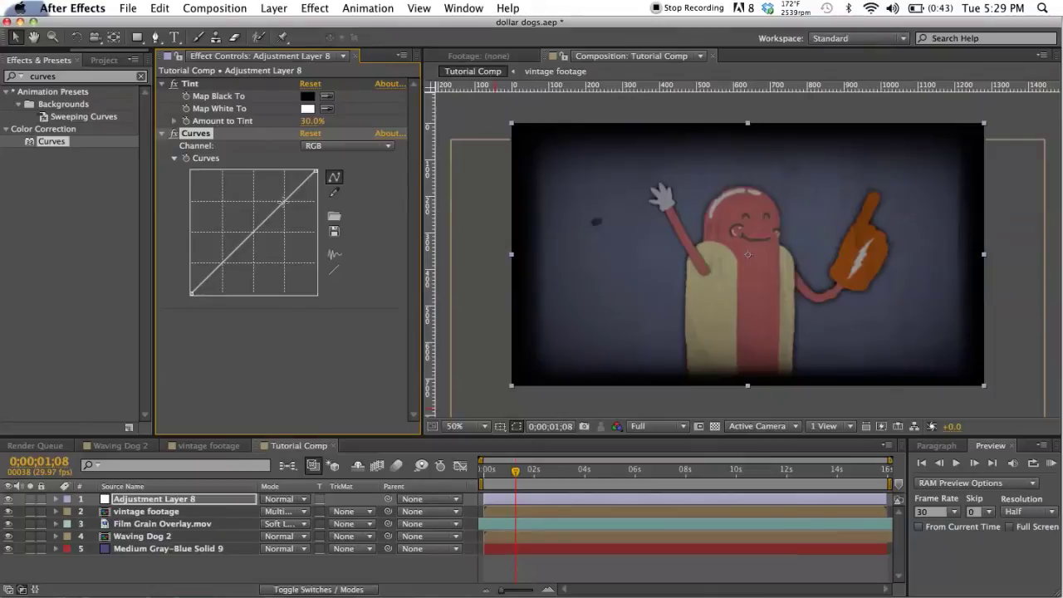
{"action": "left_click_drag", "start_coordinate": [283, 205], "coordinate": [276, 192]}
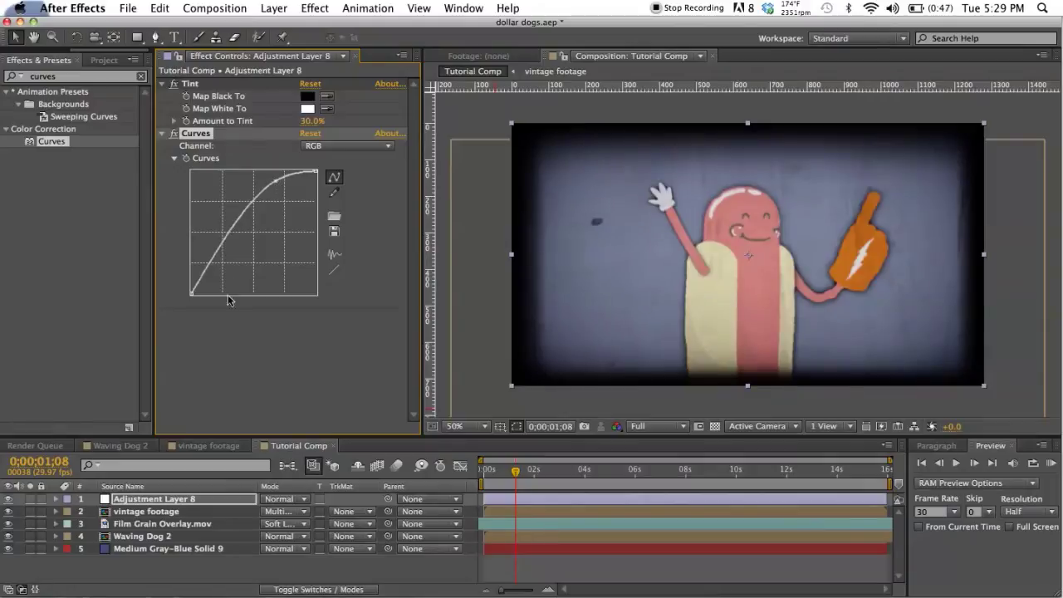
{"action": "left_click_drag", "start_coordinate": [209, 264], "coordinate": [226, 265]}
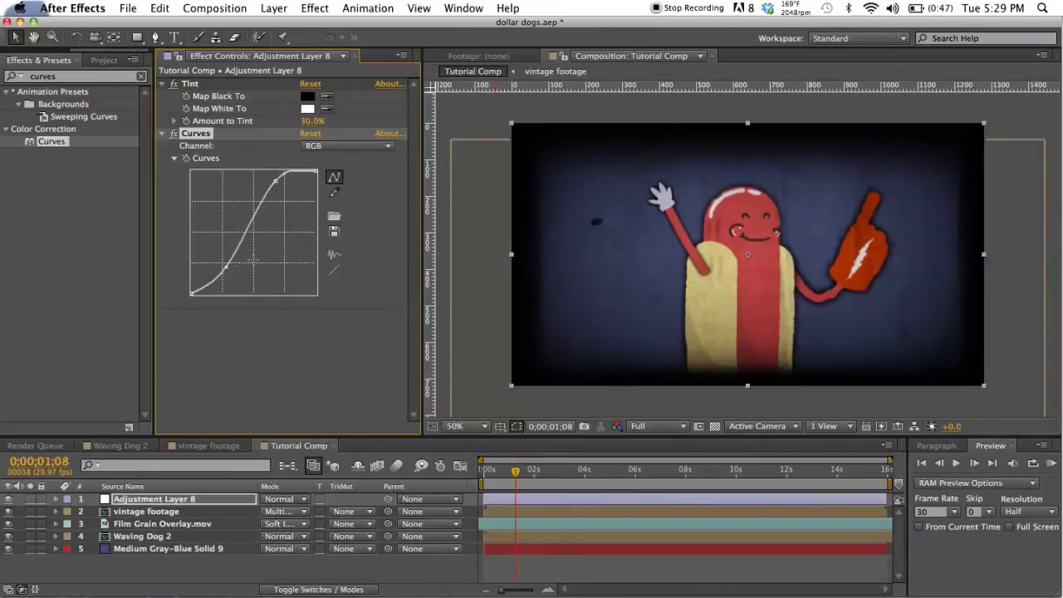
{"action": "left_click", "coordinate": [307, 120]}
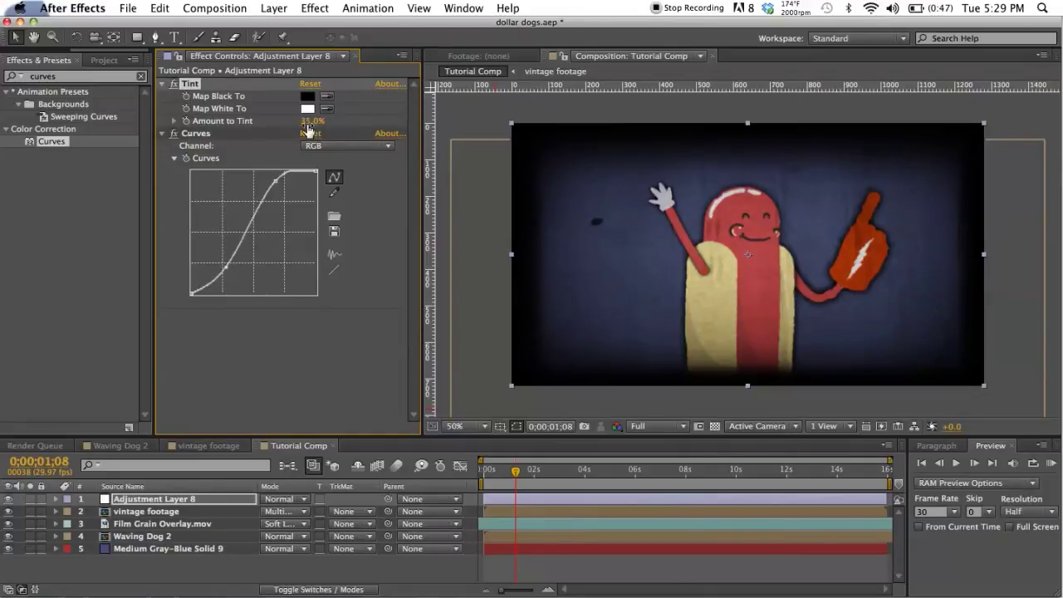
Apply a Warming Filter (85) Photo Filter and check the reference drive-in video in Chrome.
{"action": "left_click", "coordinate": [71, 75]}
{"action": "type", "text": "photo"}
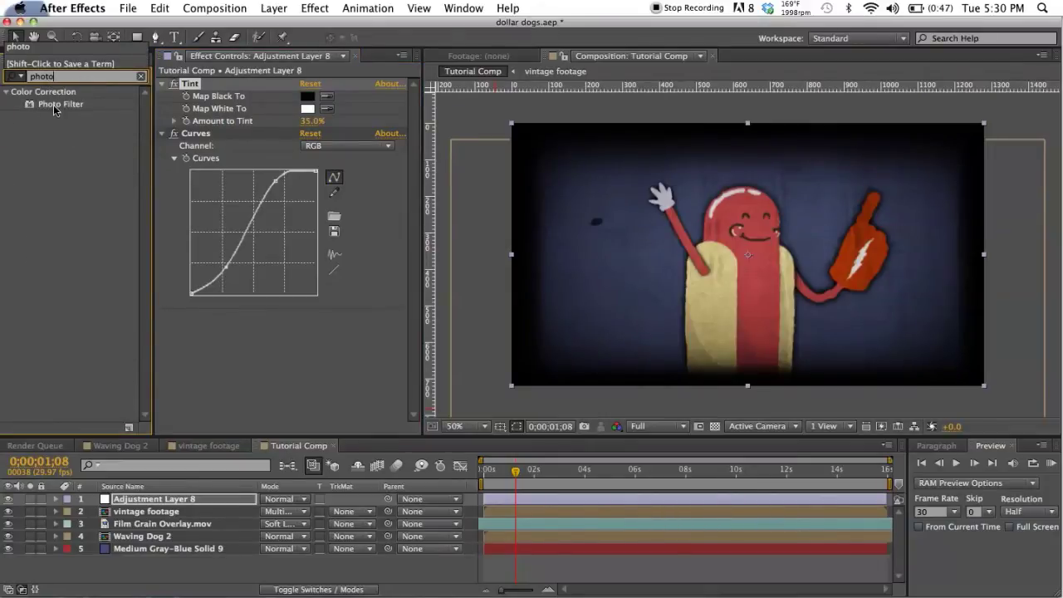
{"action": "double_click", "coordinate": [54, 106]}
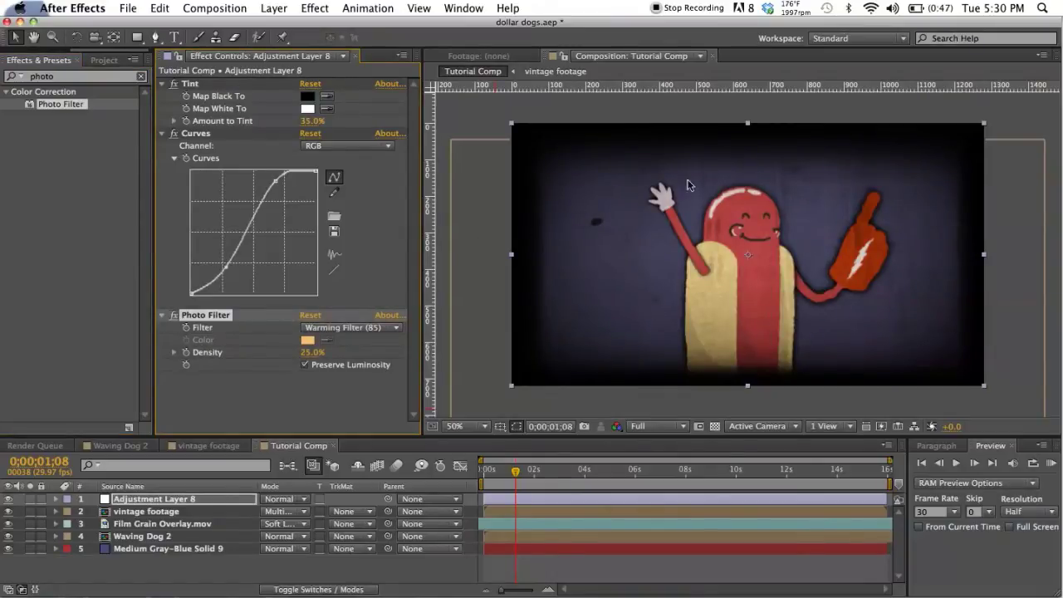
{"action": "left_click", "coordinate": [133, 596]}
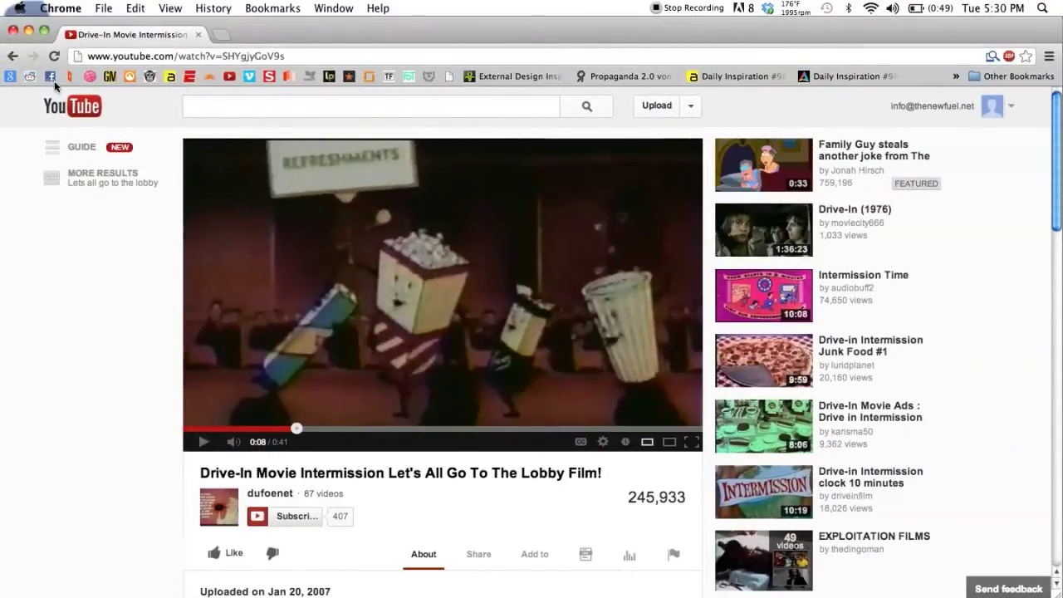
{"action": "left_click", "coordinate": [28, 31]}
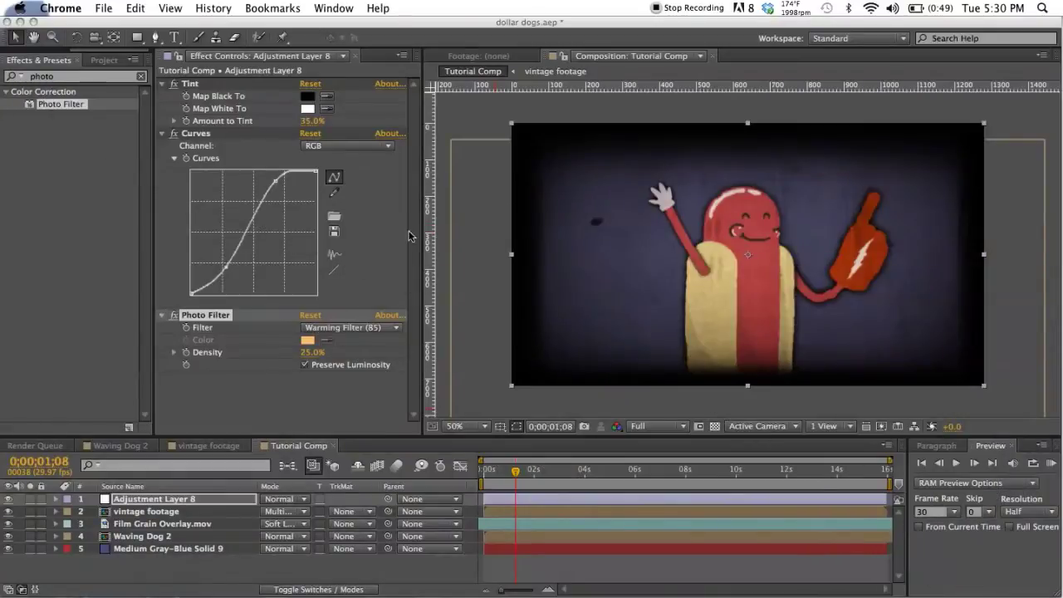
RAM-preview Tutorial Comp to view the warm, contrasty vintage grade.
{"action": "left_click", "coordinate": [1051, 468]}
{"action": "left_click", "coordinate": [1051, 468]}
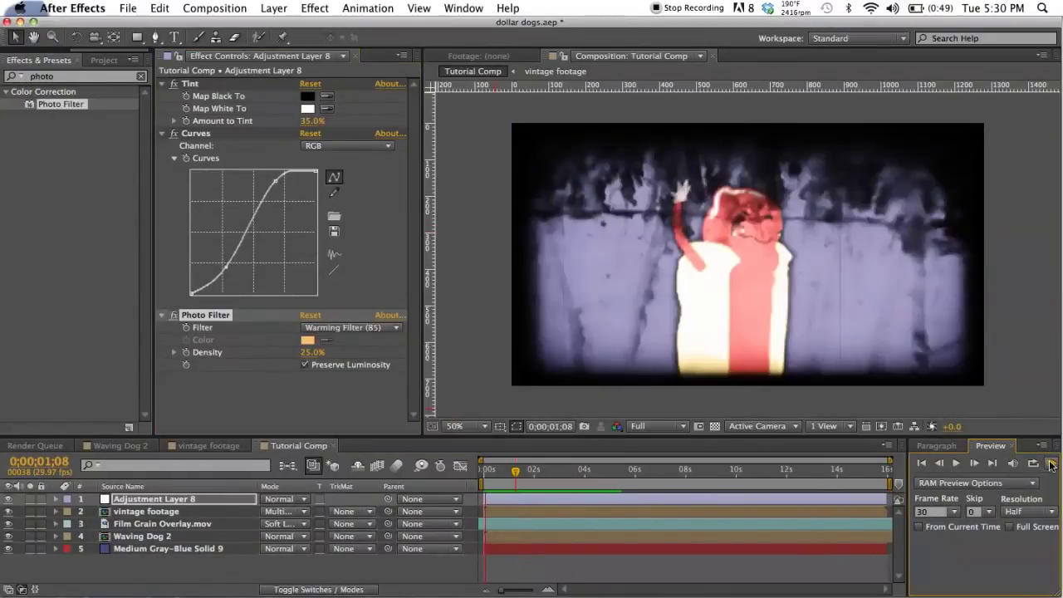